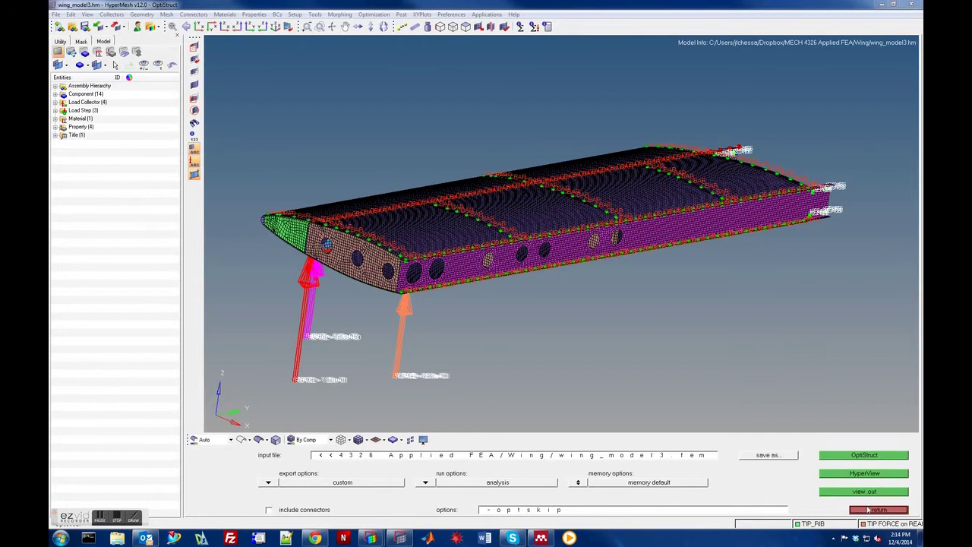
Open the wing_model3 analysis results in HyperView from the OptiStruct panel and dismiss the message log
click(868, 509)
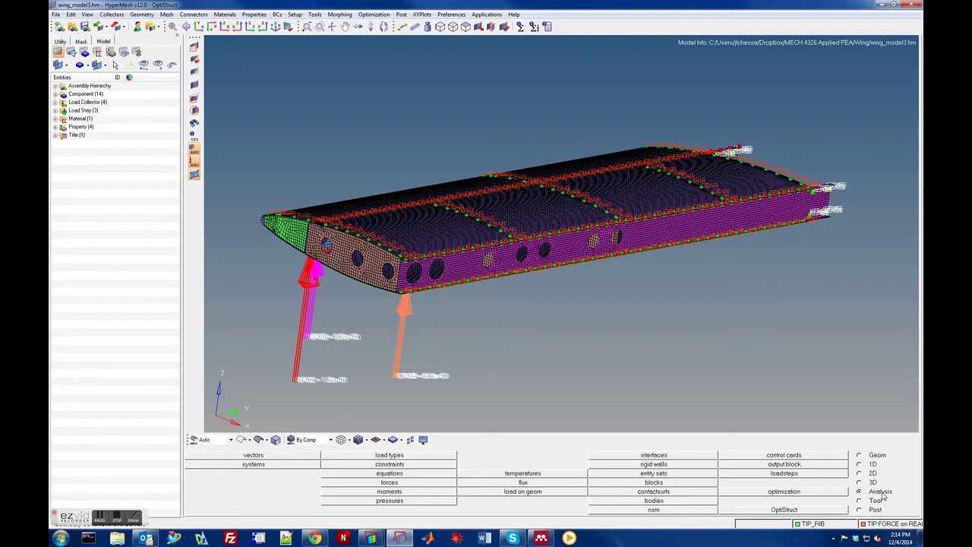
click(822, 510)
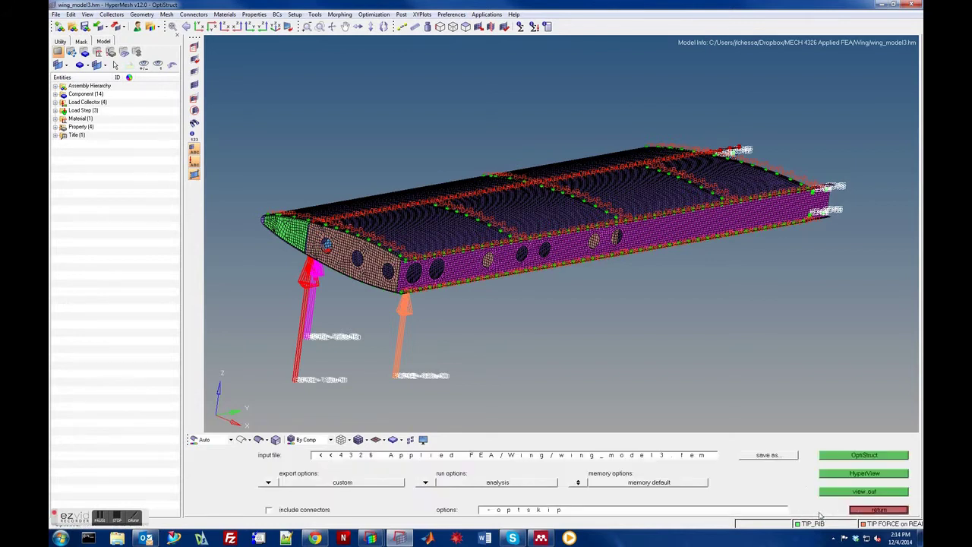
click(831, 476)
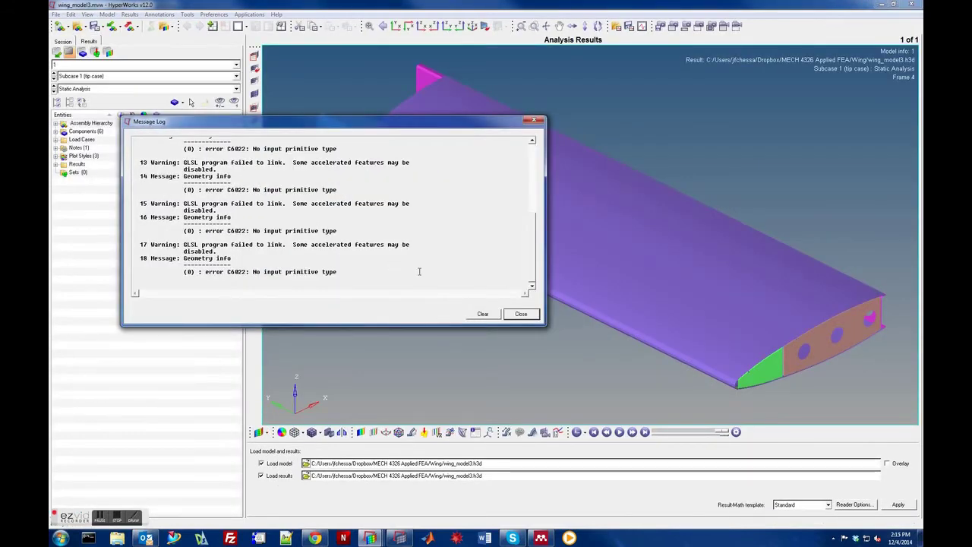
click(461, 313)
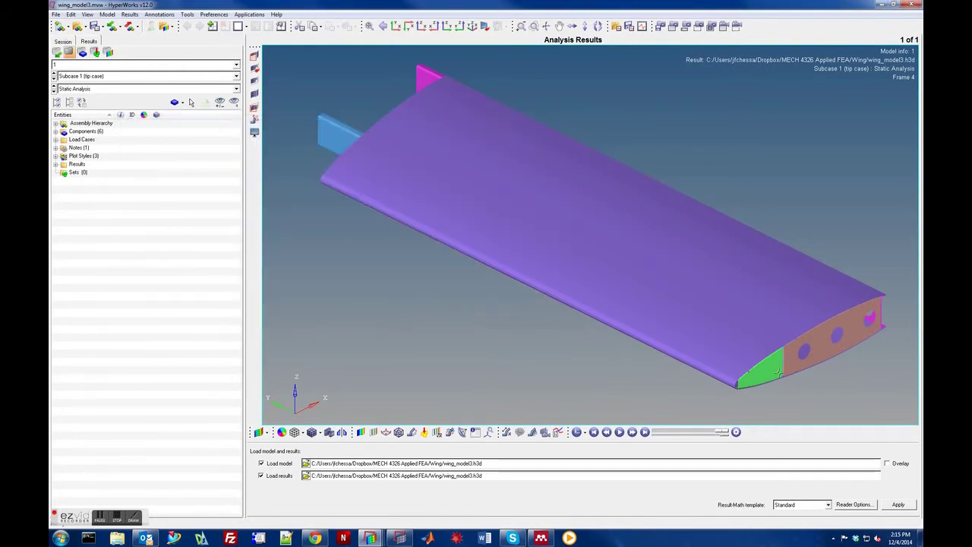
ctrl+drag(752, 357, 779, 372)
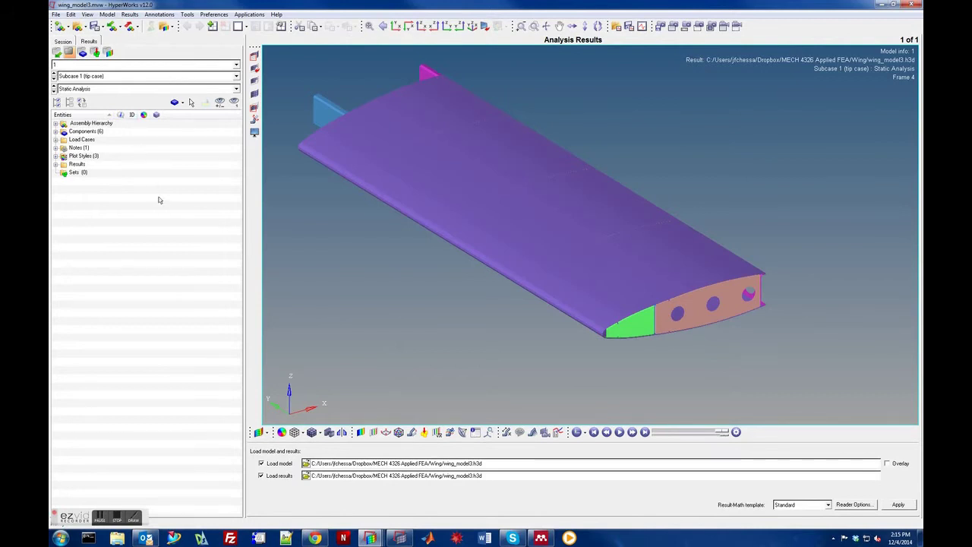
Expand the component list and turn FRONT_SPAR, MAIN_RIB and REAR_SPAR off and back on one at a time
click(55, 132)
click(72, 139)
click(71, 140)
click(72, 148)
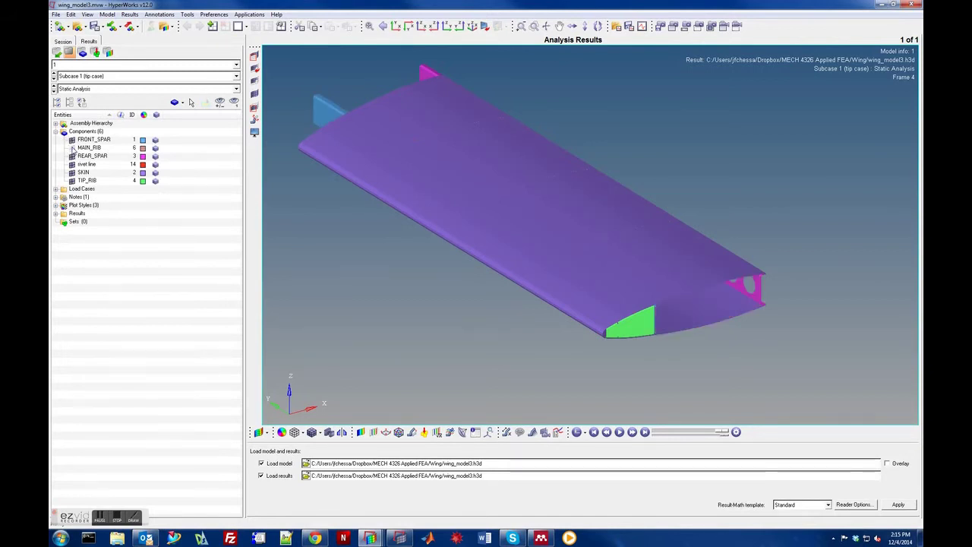
click(72, 148)
click(71, 155)
click(71, 155)
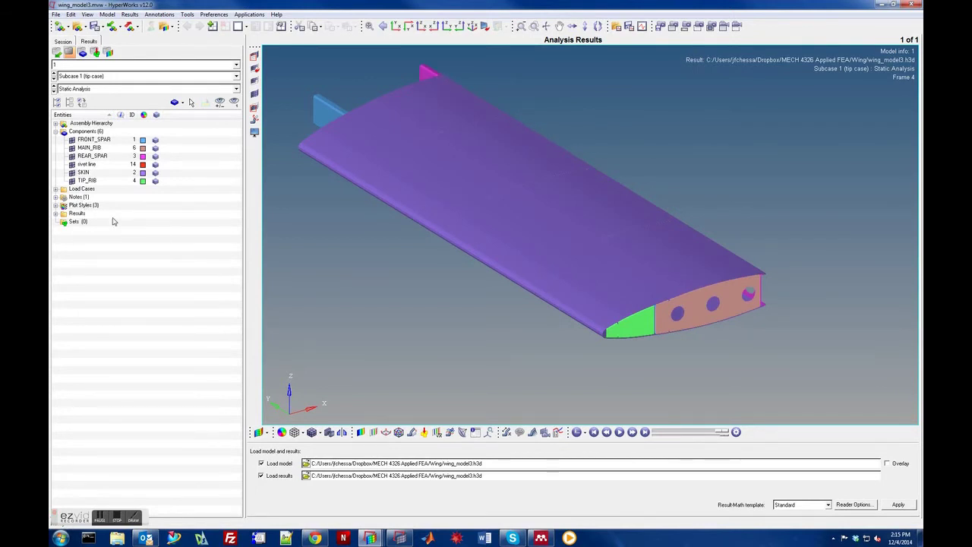
Switch the active load case to Subcase 3 (tip case on rear spar)
click(134, 78)
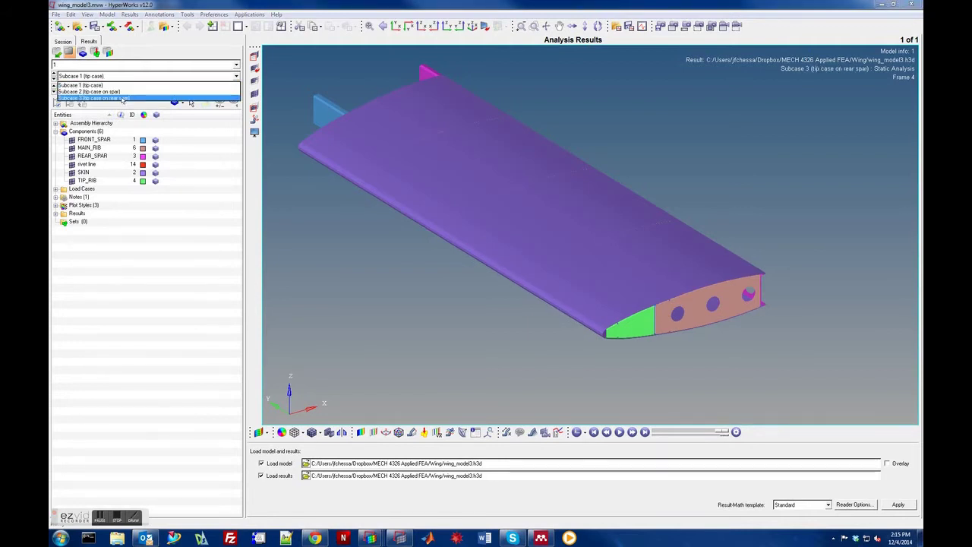
click(121, 98)
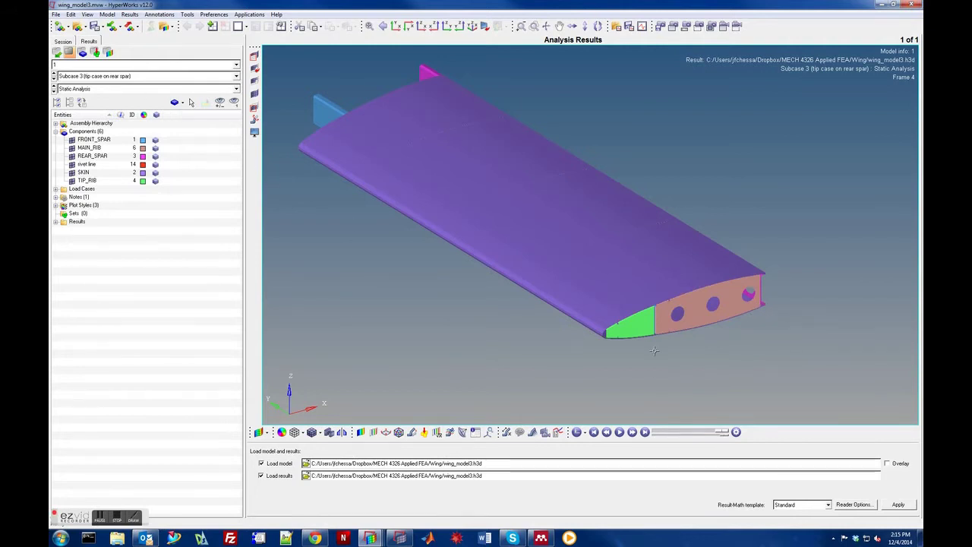
Display the wing as wireframe elements and then as transparent elements with feature lines
click(303, 433)
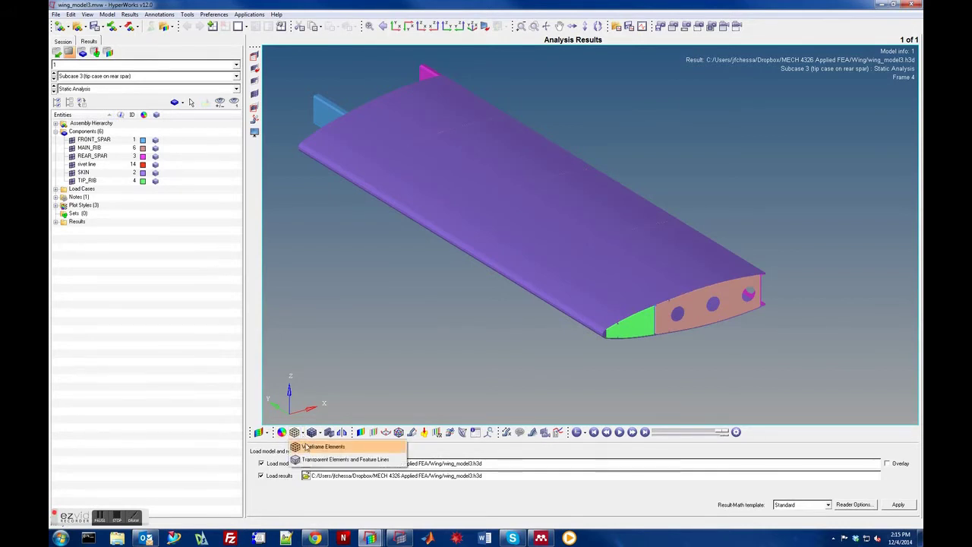
click(306, 444)
click(302, 433)
click(317, 459)
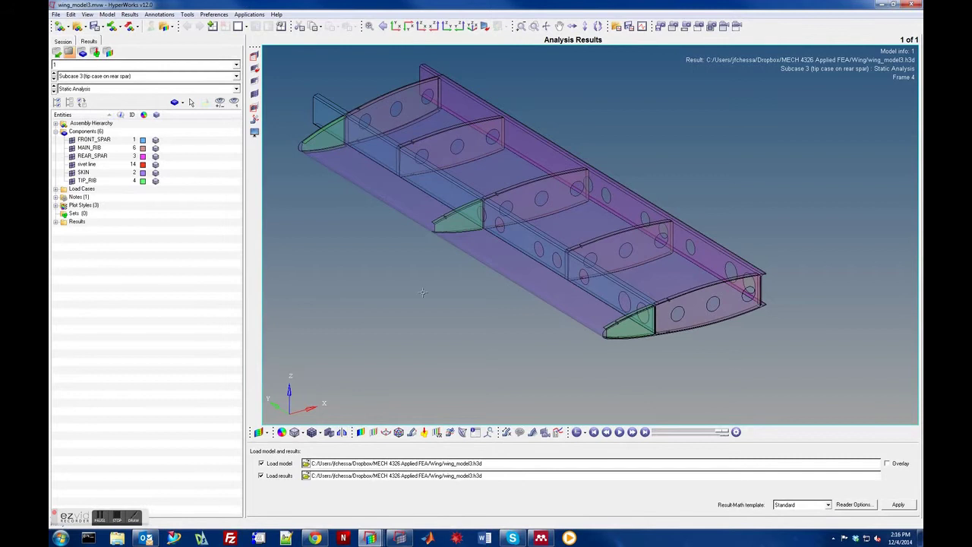
Try the wing shaded with mesh lines and with feature lines, then return it to plain shaded elements
click(320, 432)
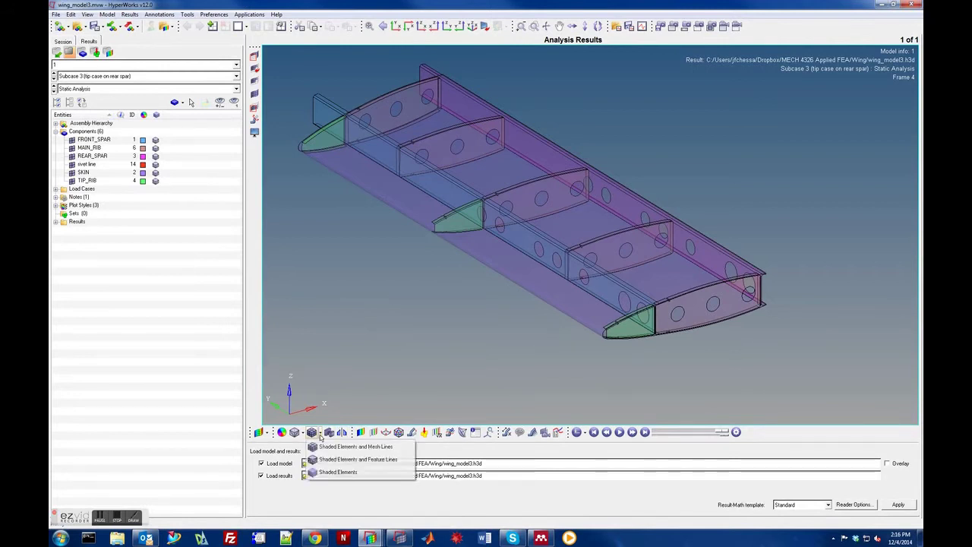
click(322, 447)
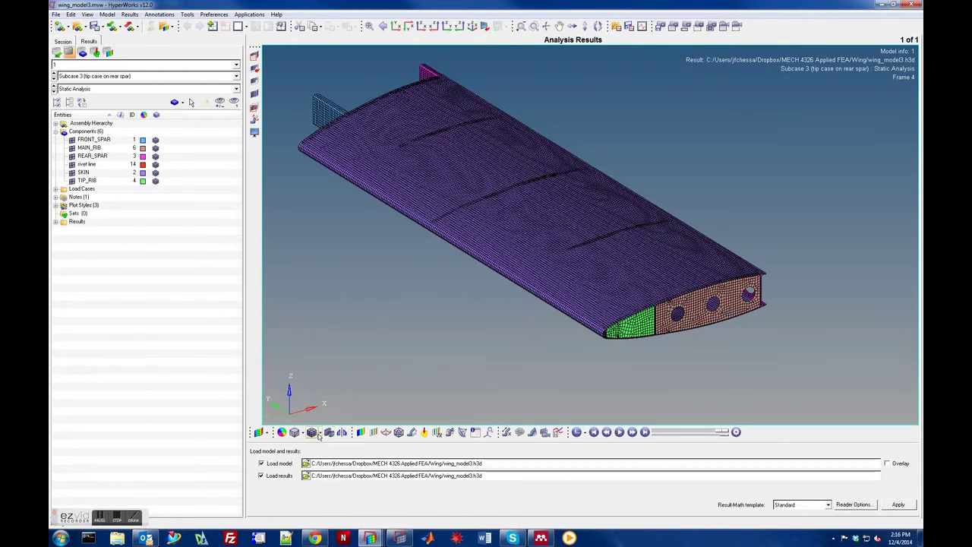
click(323, 431)
click(325, 461)
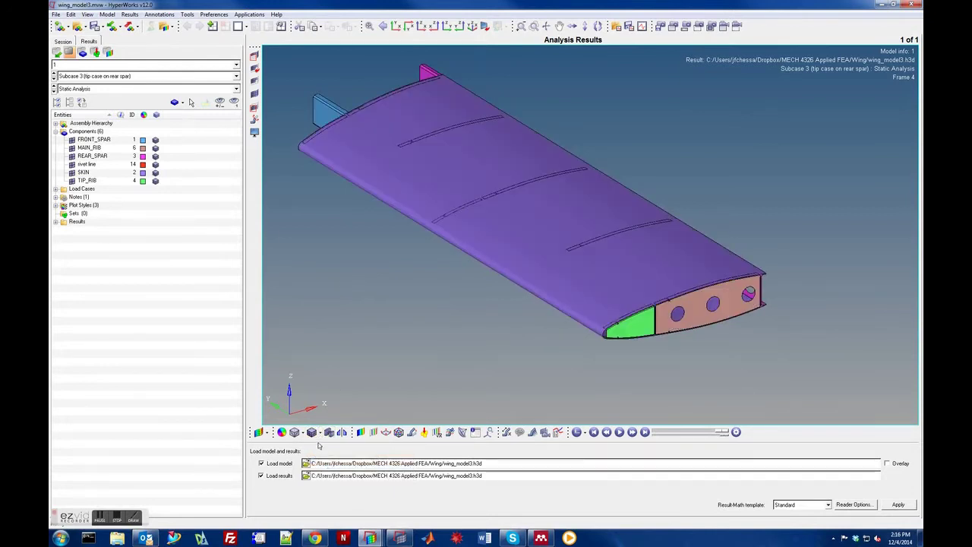
click(322, 431)
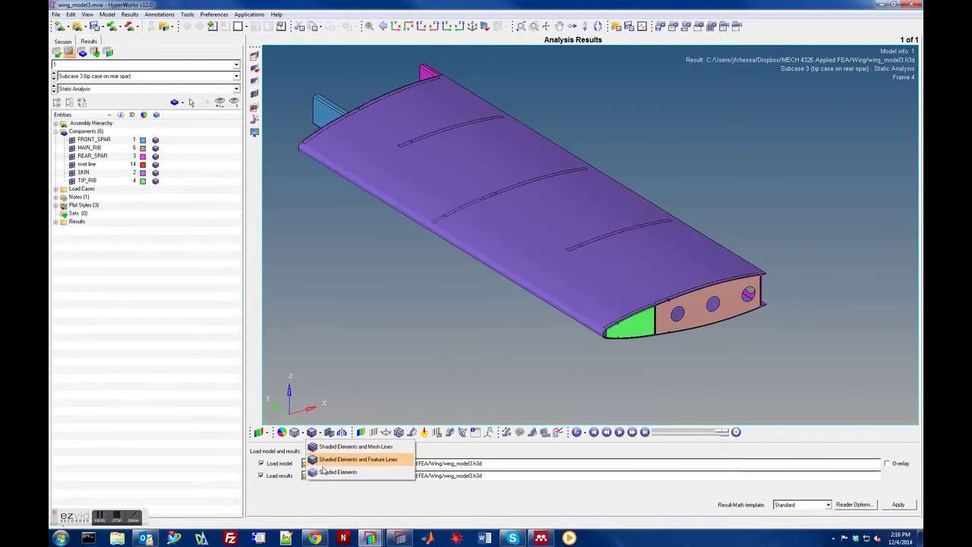
click(322, 472)
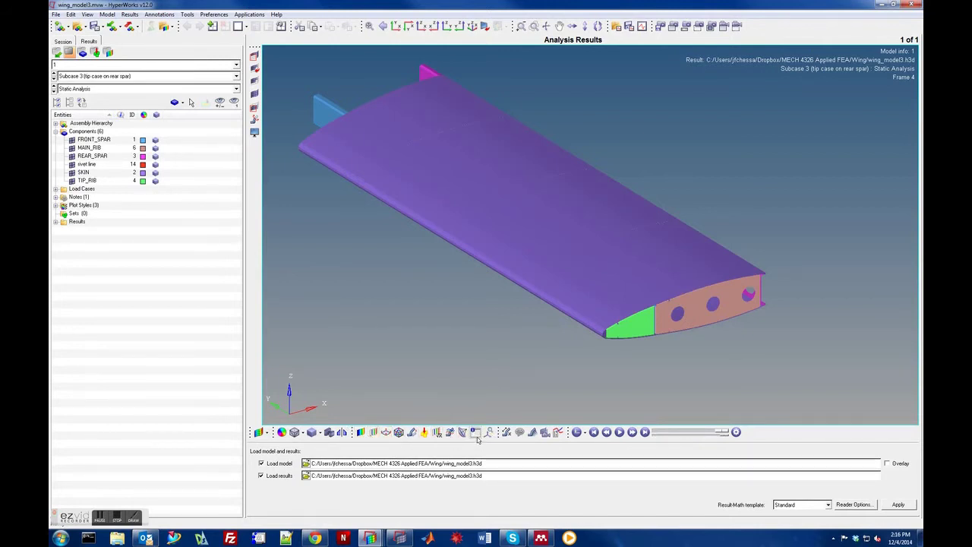
Start a contour plot, review the available result types, and choose Element Stresses (2D & 3D)
click(360, 433)
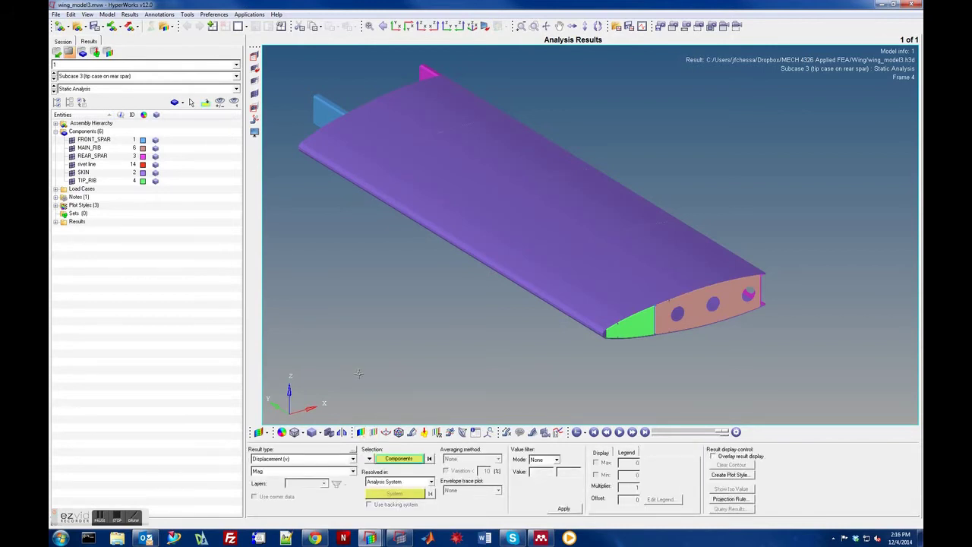
click(353, 456)
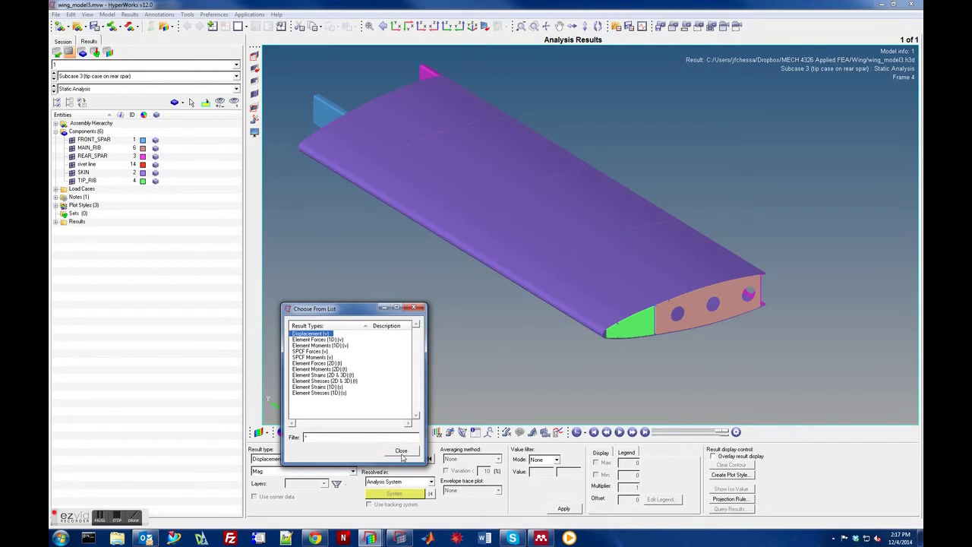
click(401, 451)
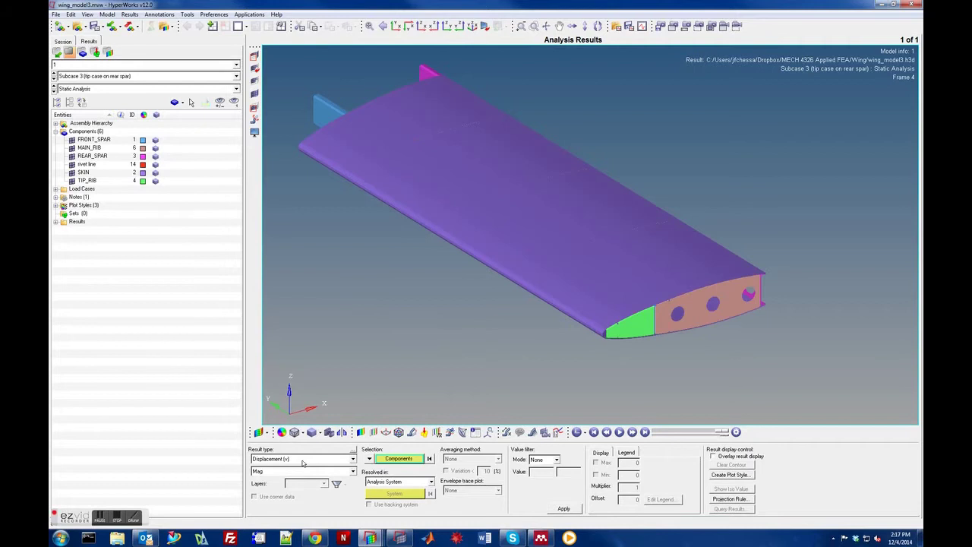
click(302, 460)
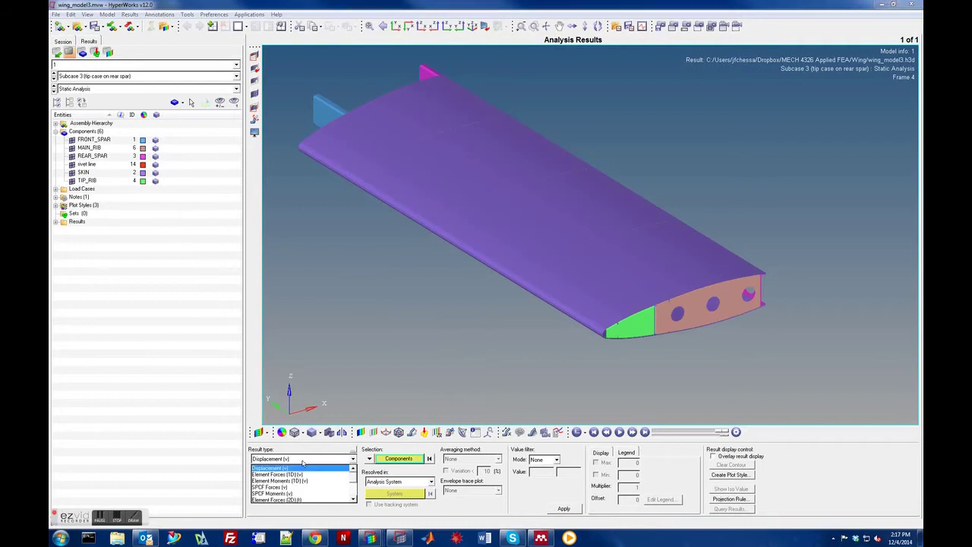
click(353, 499)
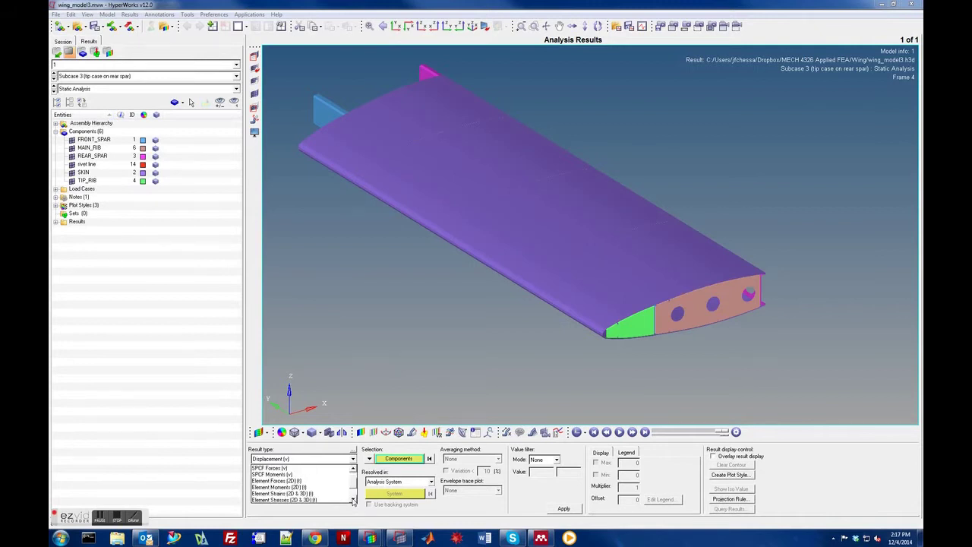
click(282, 500)
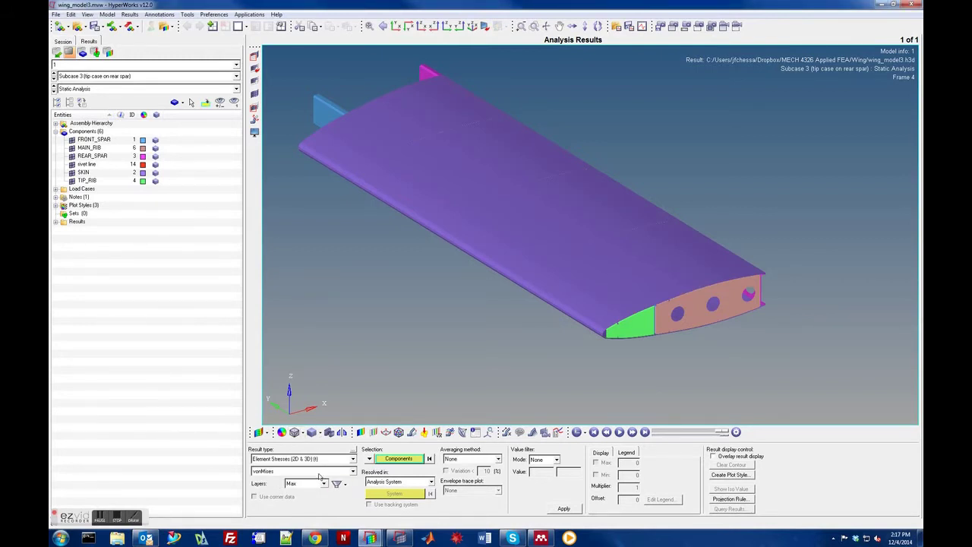
Examine the stress components available for the element stress contour, from vonMises through the principal, shear and directional components
click(320, 474)
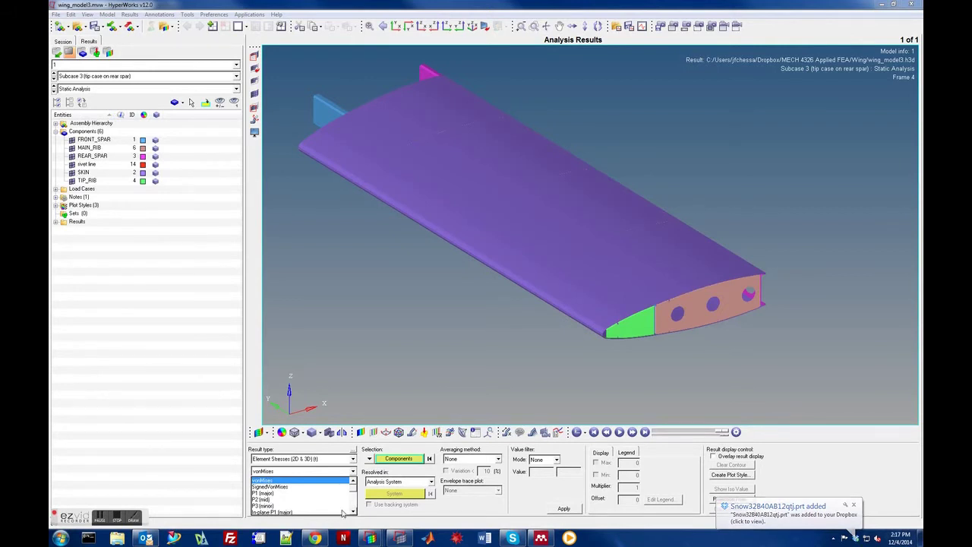
click(345, 481)
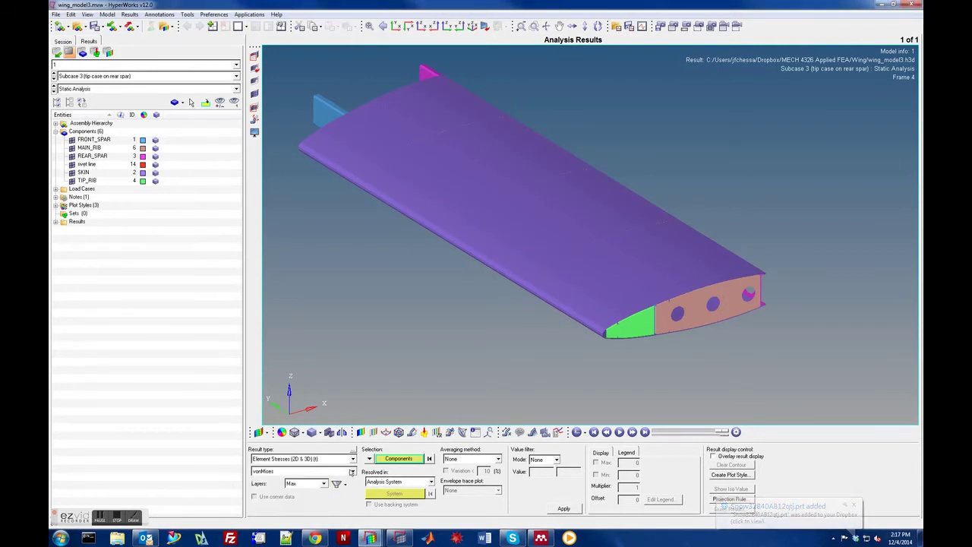
click(351, 471)
click(354, 513)
click(353, 513)
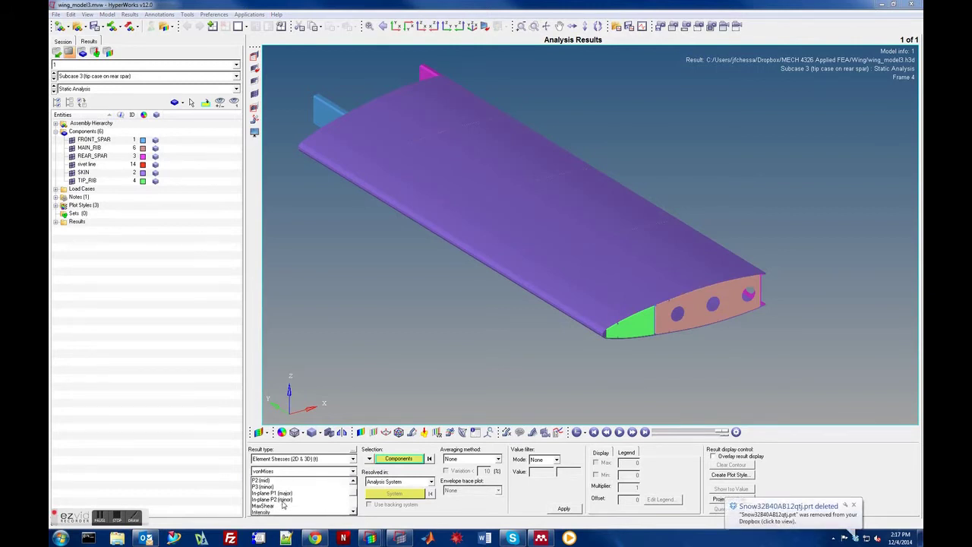
click(353, 513)
click(354, 513)
click(354, 512)
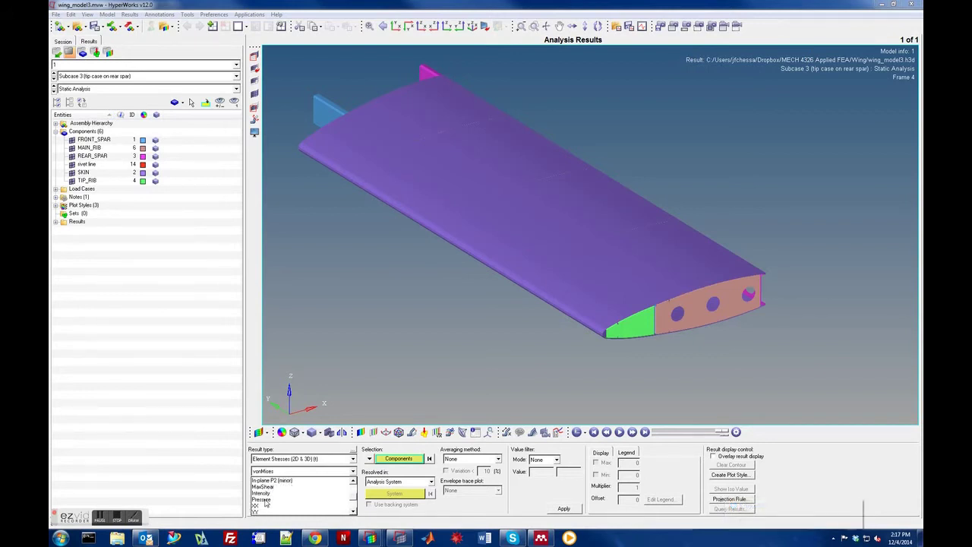
click(353, 513)
click(353, 513)
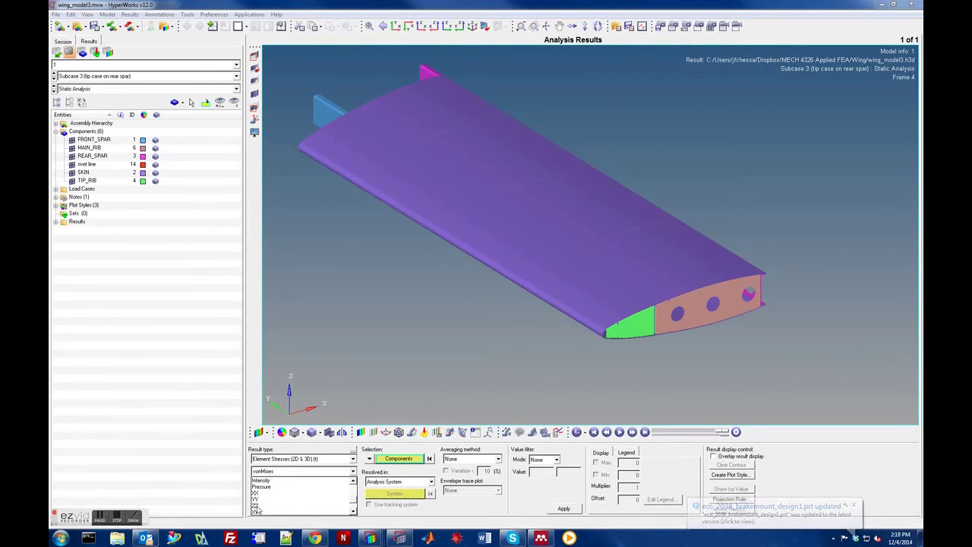
click(353, 513)
click(353, 513)
click(353, 513)
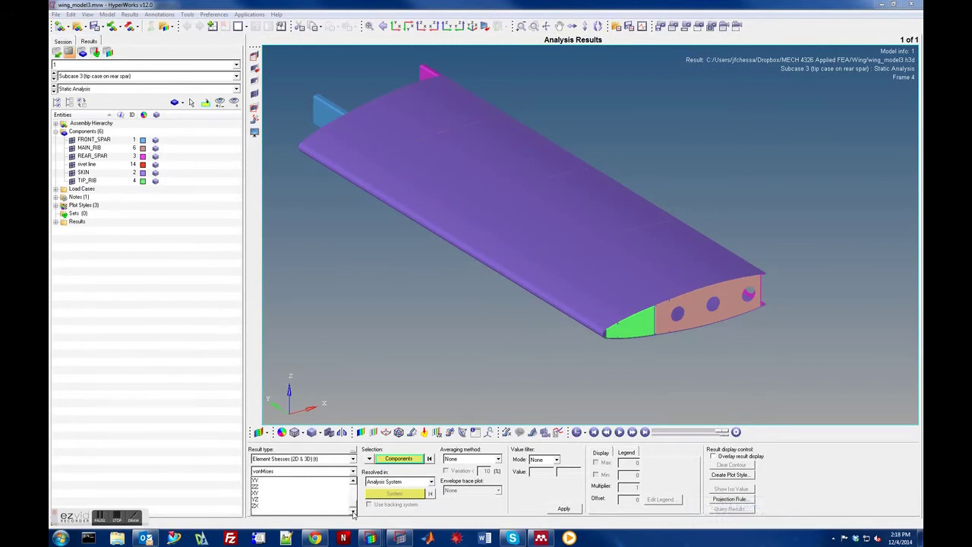
Choose the vonMises stress component and apply the contour to the wing
click(354, 471)
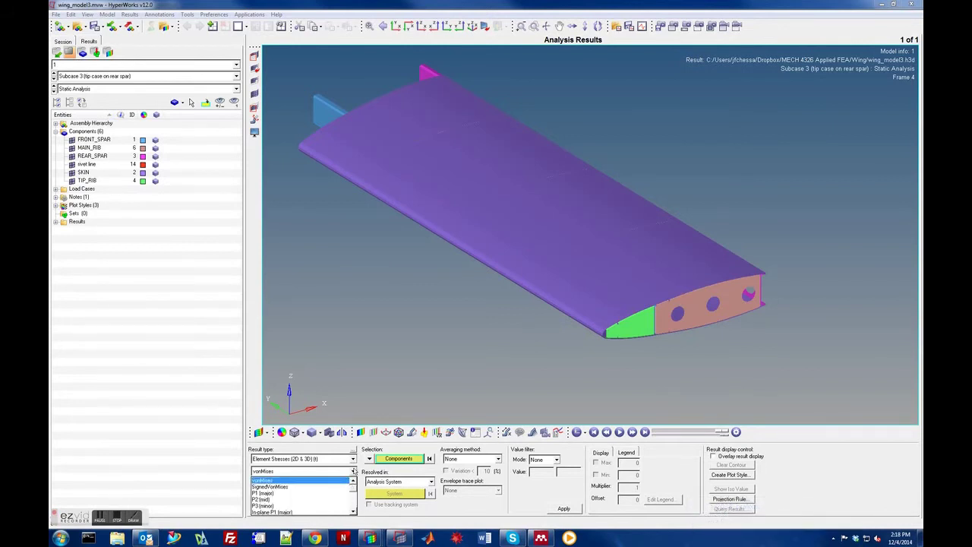
click(261, 480)
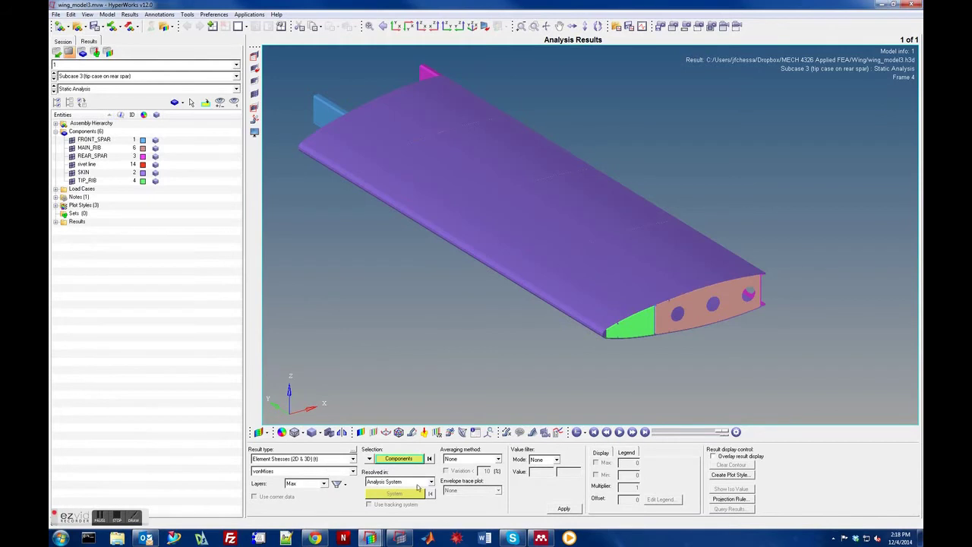
click(566, 511)
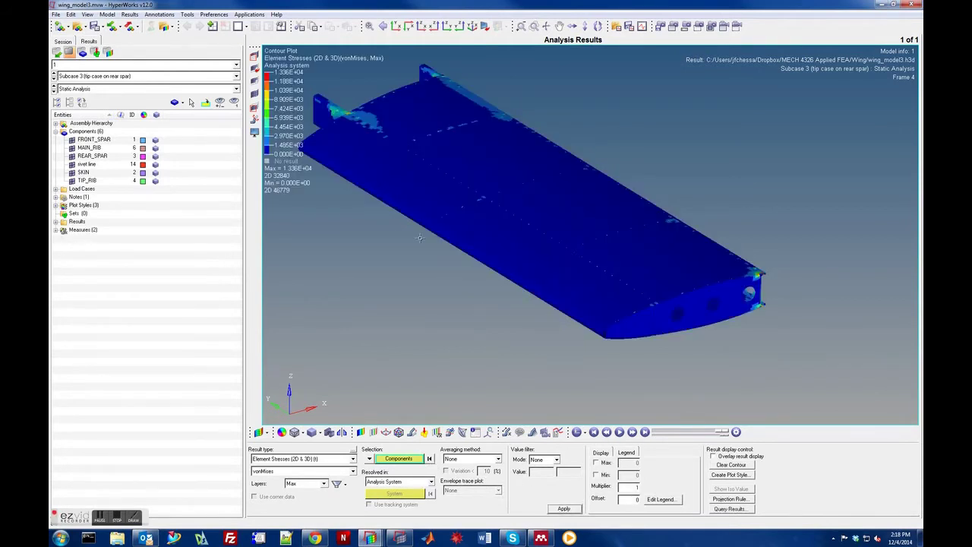
Set the averaging method to Simple and reapply the von Mises stress contour
click(465, 460)
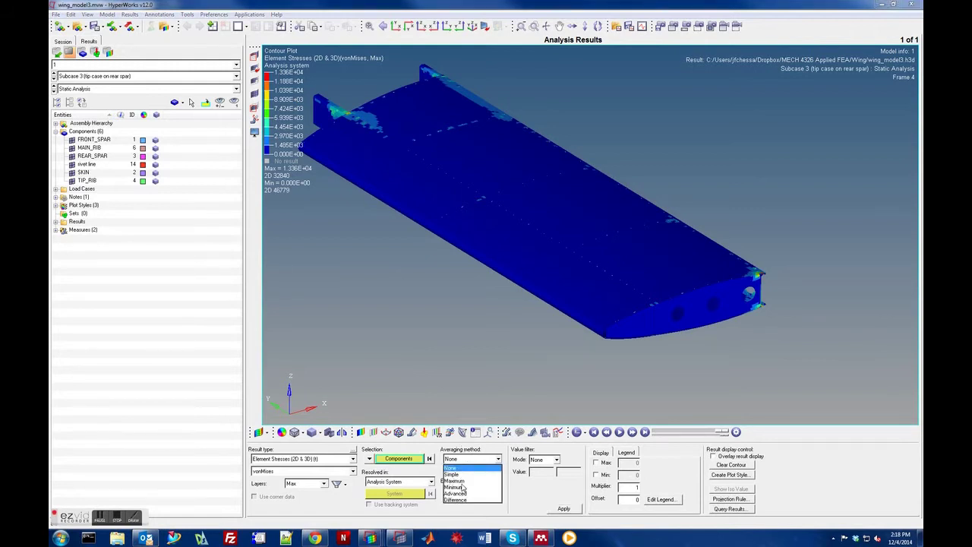
click(454, 475)
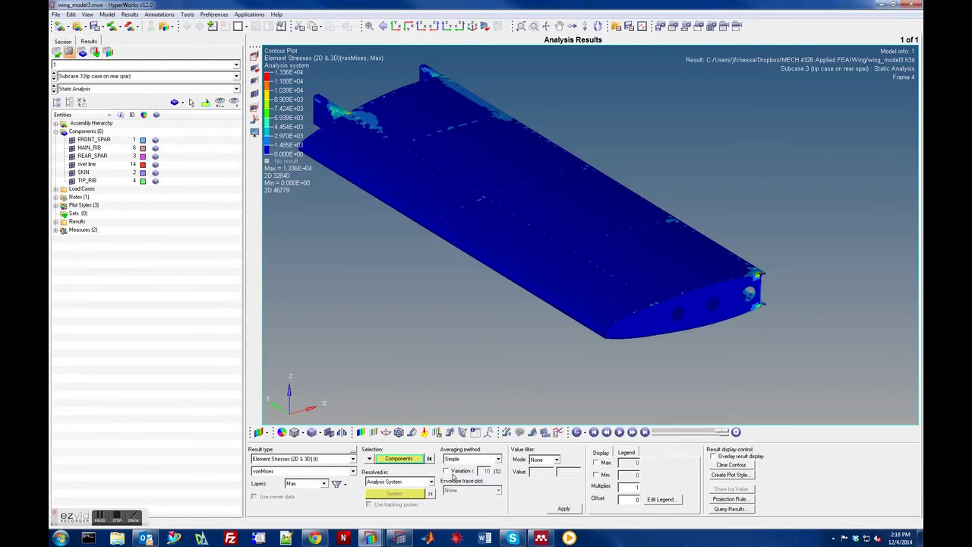
click(564, 508)
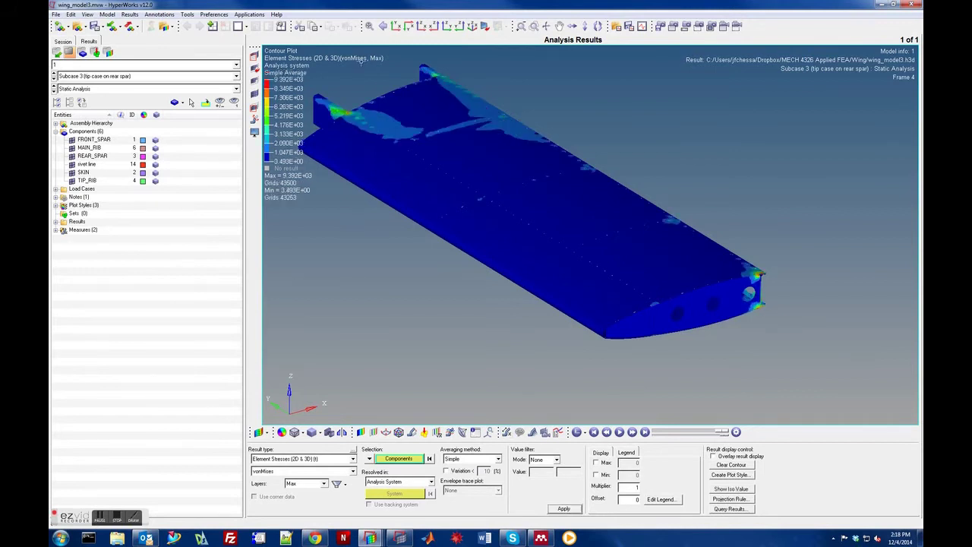
Set the averaging method to None and reapply the von Mises stress contour
click(461, 457)
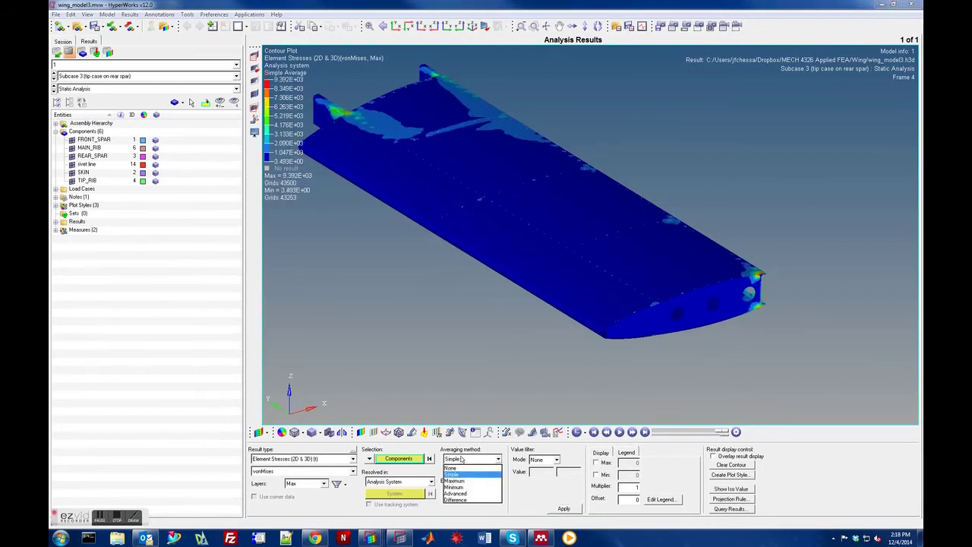
click(457, 467)
click(564, 508)
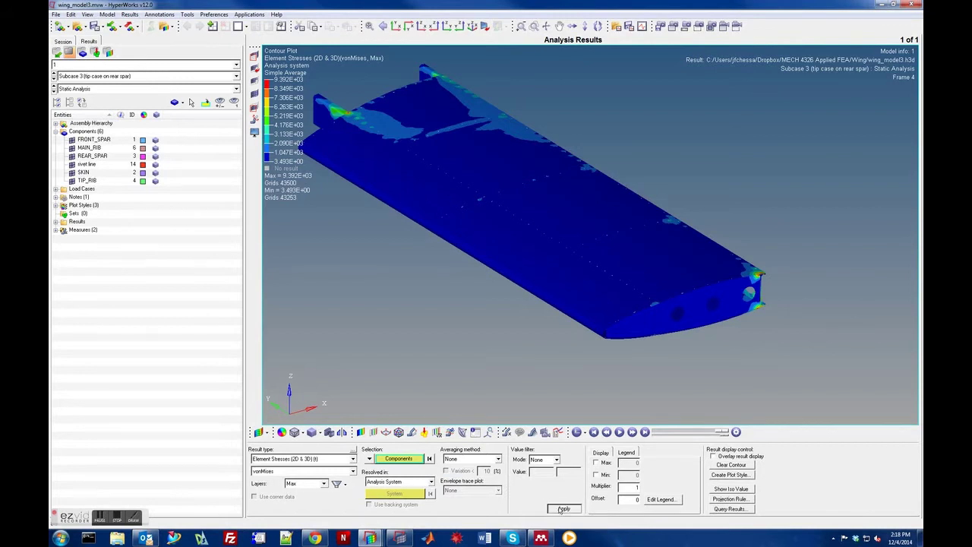
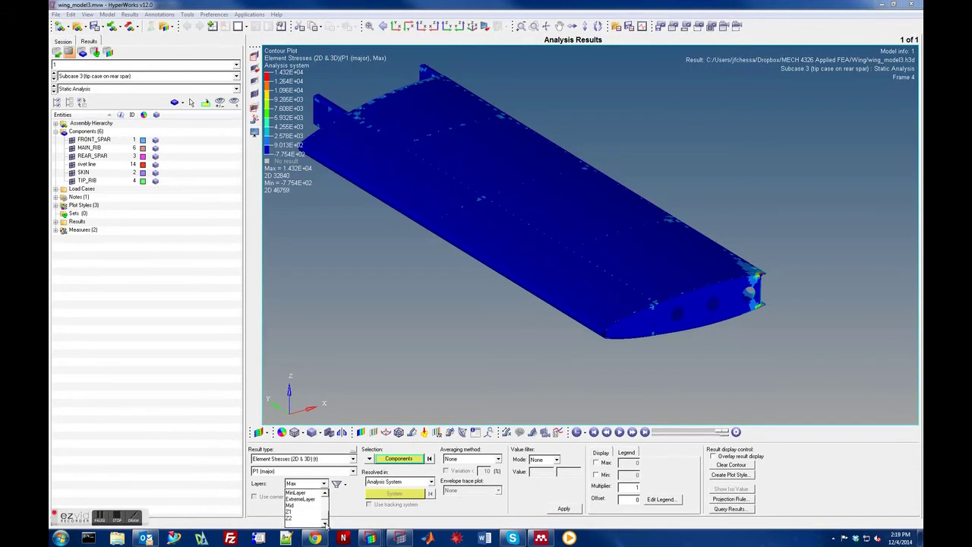
Set the stress layer to Mid and apply the P1 (major) stress contour to the wing
click(290, 505)
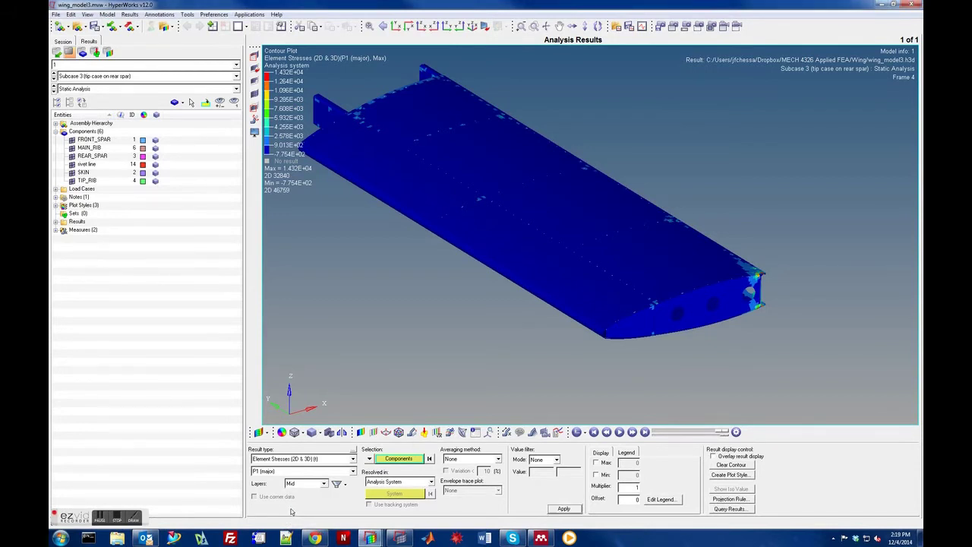
click(326, 483)
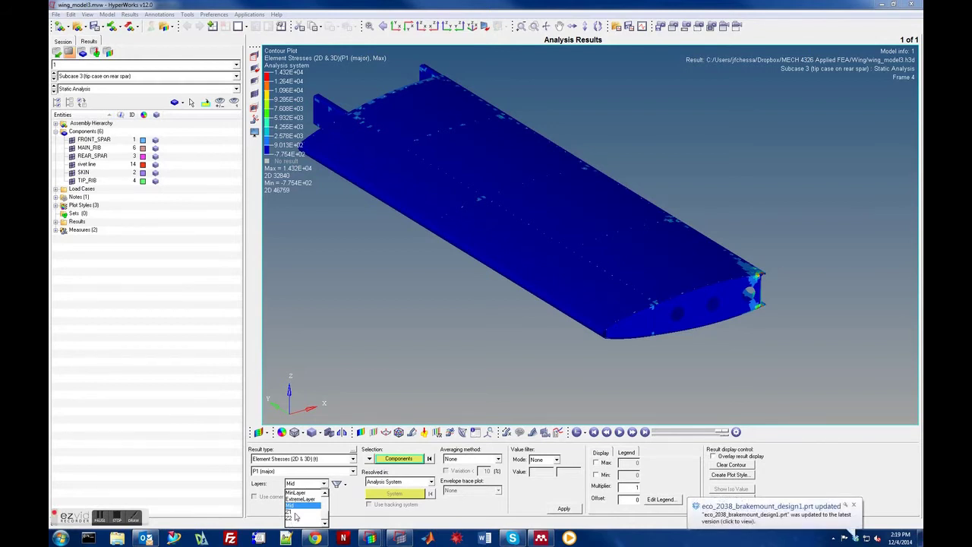
click(299, 507)
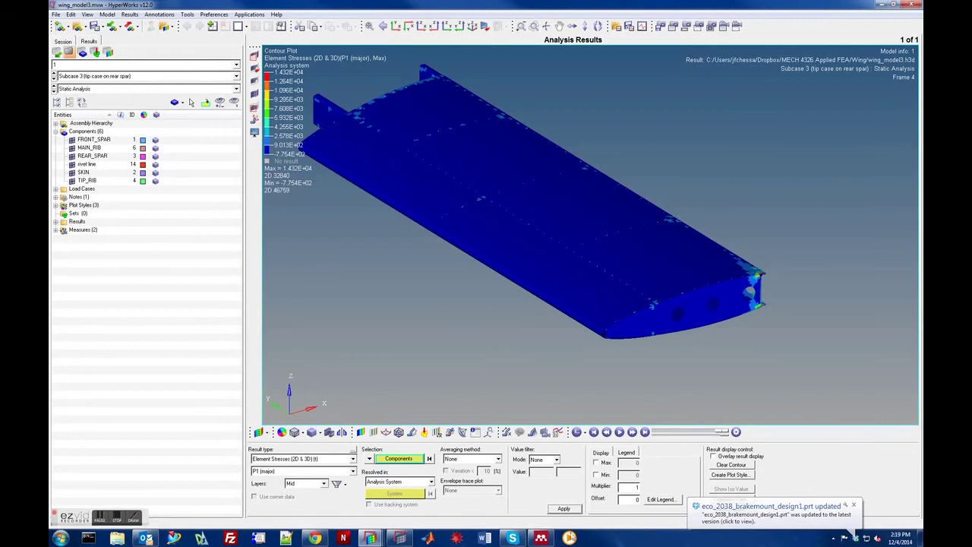
click(562, 509)
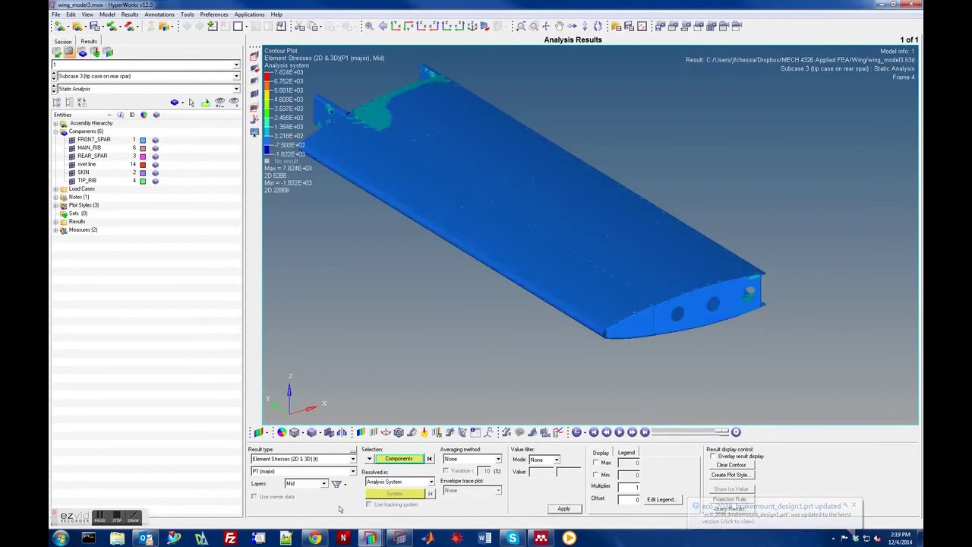
Contour the P1 (major) element stress on layer Z1
click(323, 484)
click(296, 512)
click(563, 508)
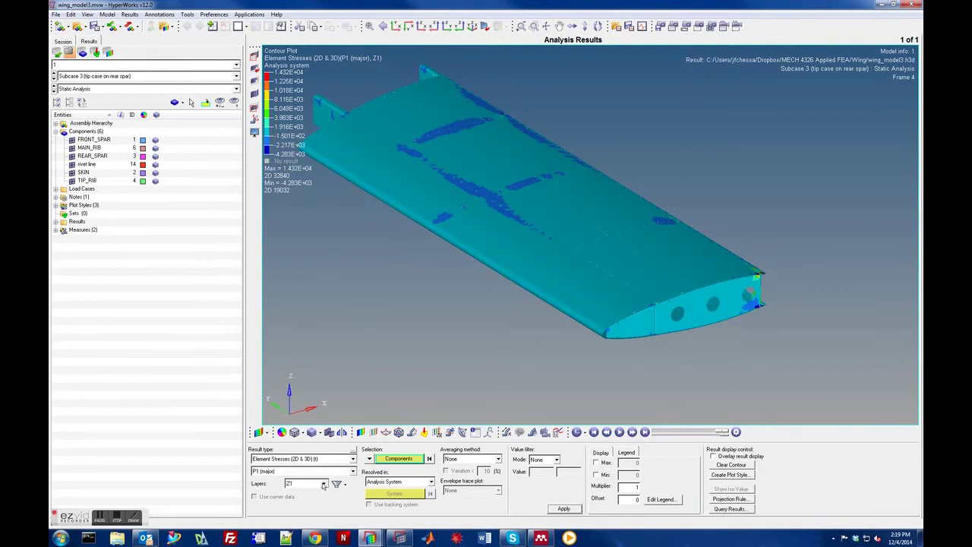
Switch the P1 (major) stress contour to layer Z2 and apply it
click(323, 483)
click(301, 519)
click(564, 508)
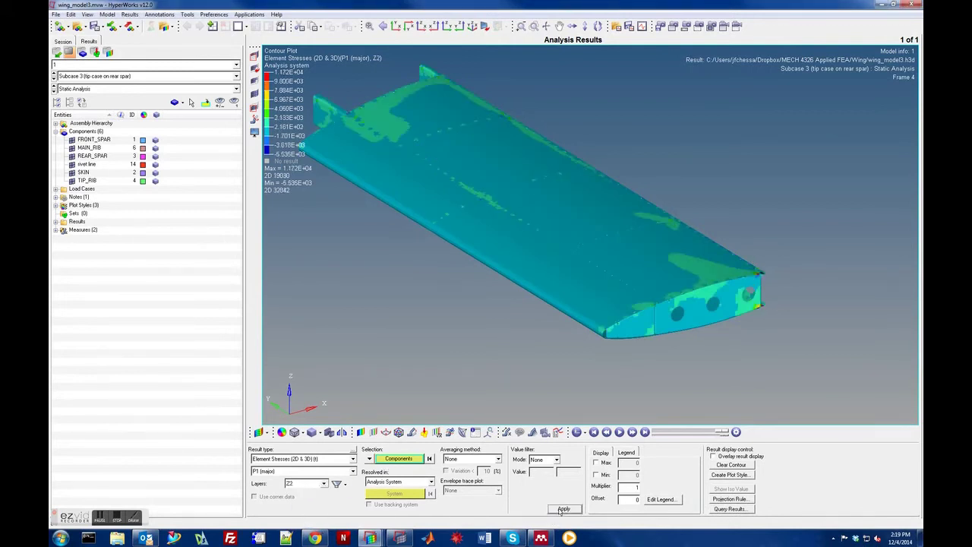
Return the layer setting to Max and reapply the P1 (major) stress contour
click(324, 484)
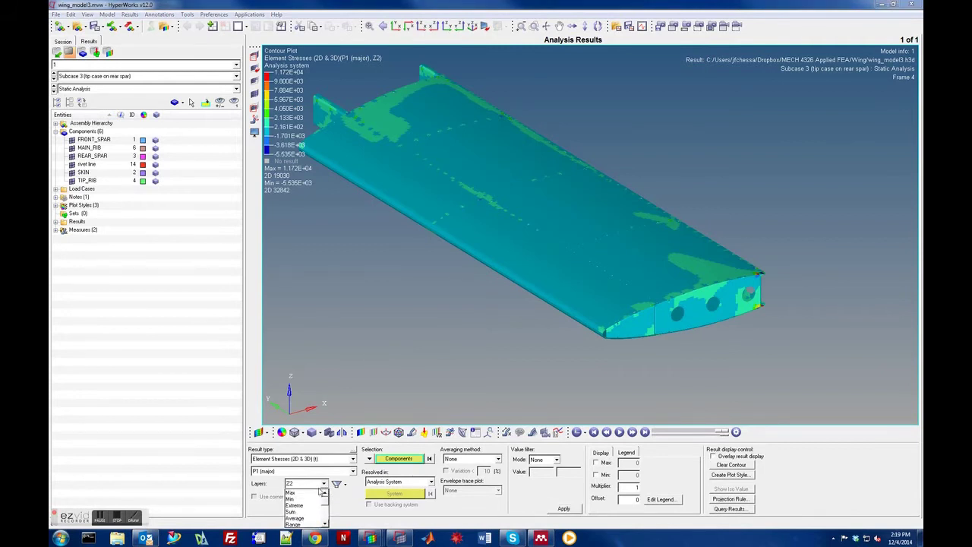
click(323, 484)
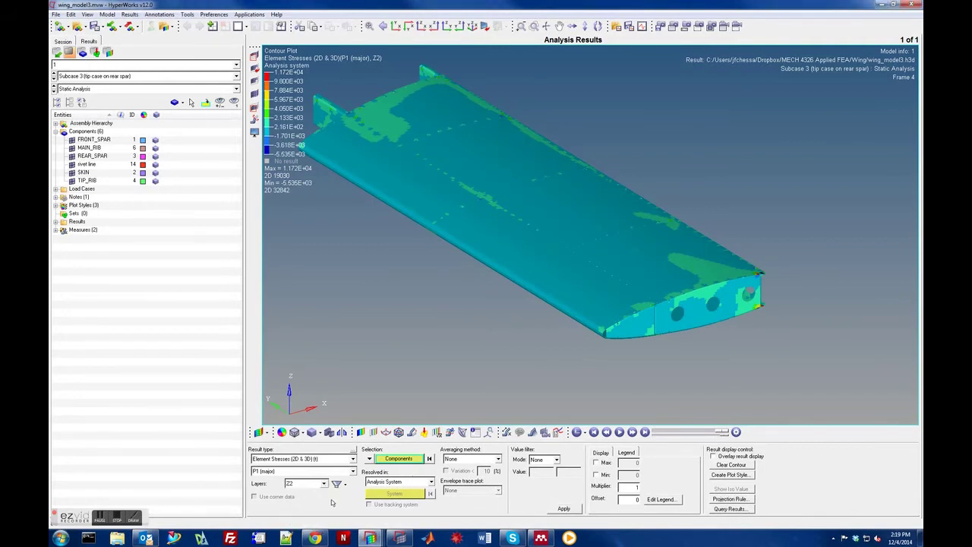
click(324, 484)
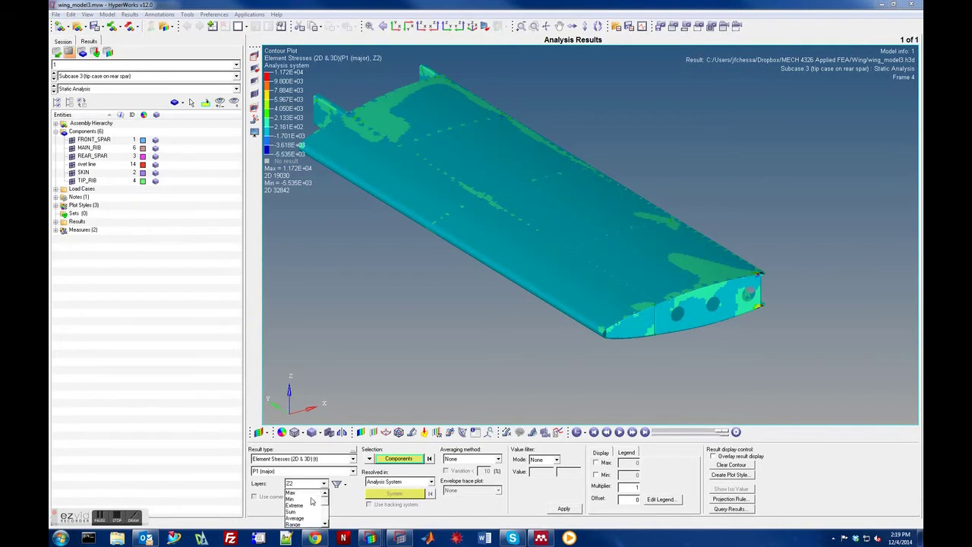
click(308, 493)
click(563, 509)
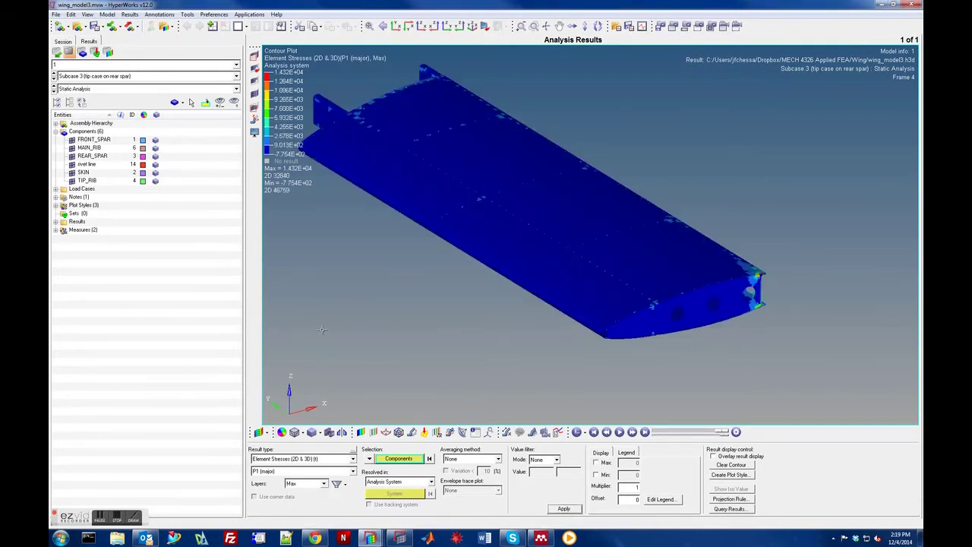
Choose the XX directional component for the element stress contour
click(328, 471)
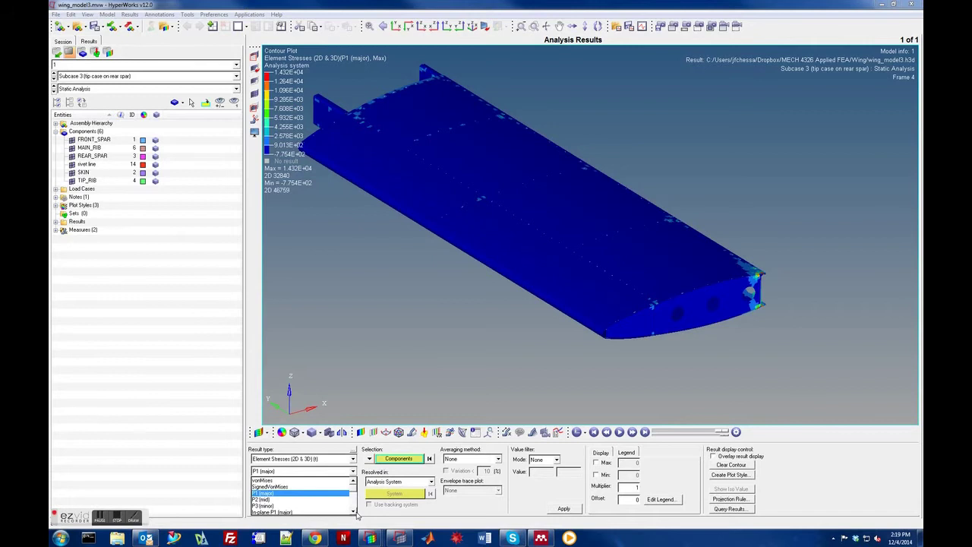
click(354, 513)
click(354, 513)
click(354, 513)
click(354, 513)
click(354, 514)
click(354, 513)
click(354, 514)
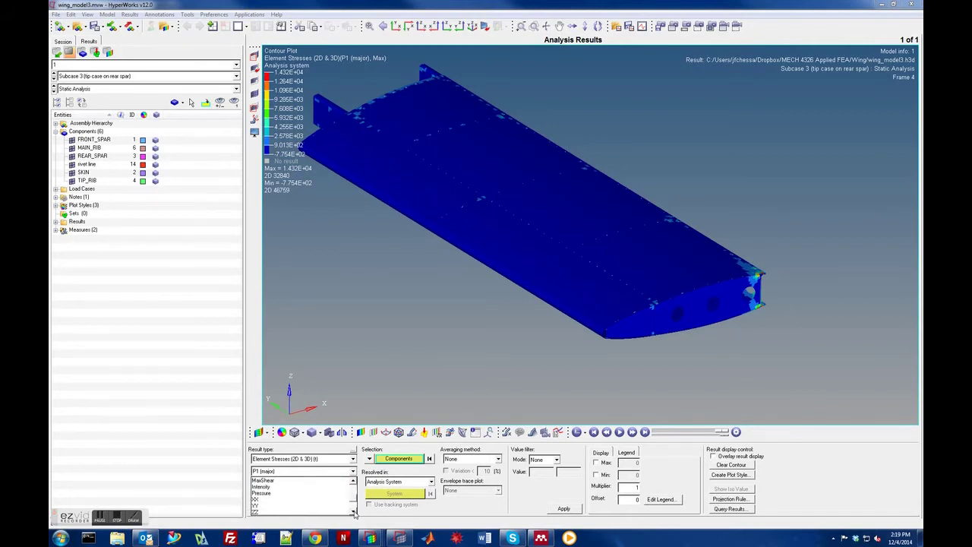
click(256, 499)
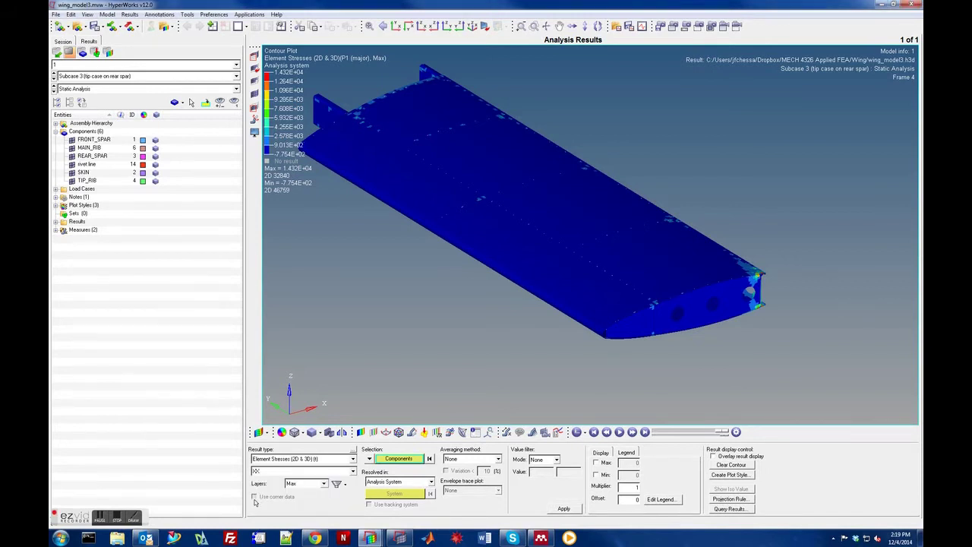
Set the layer to Z1 and apply the XX stress contour to the wing
click(322, 485)
drag(325, 501, 332, 517)
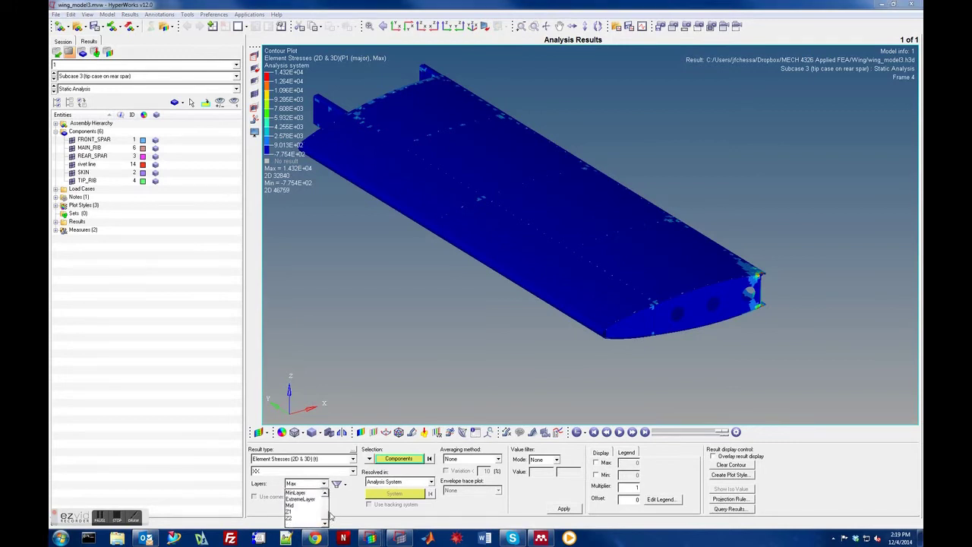
click(288, 512)
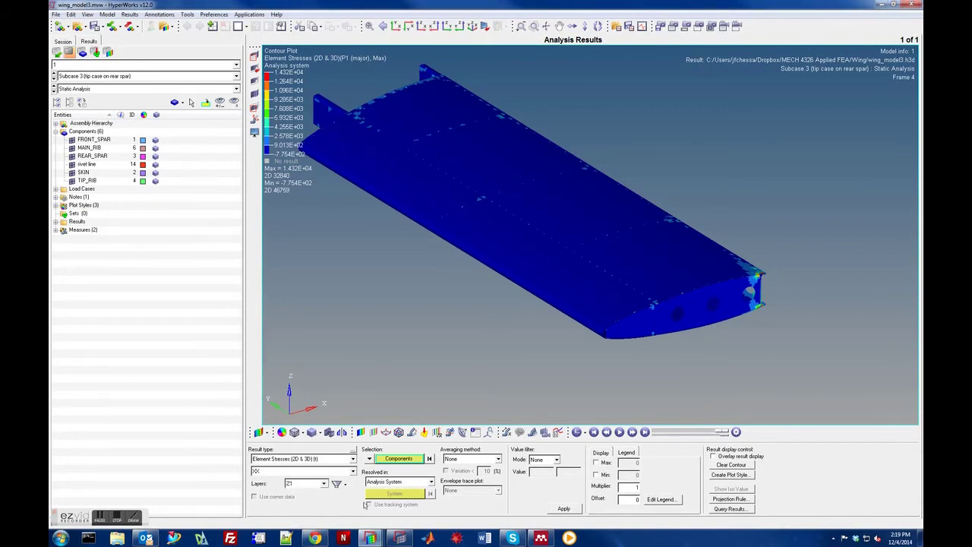
click(568, 509)
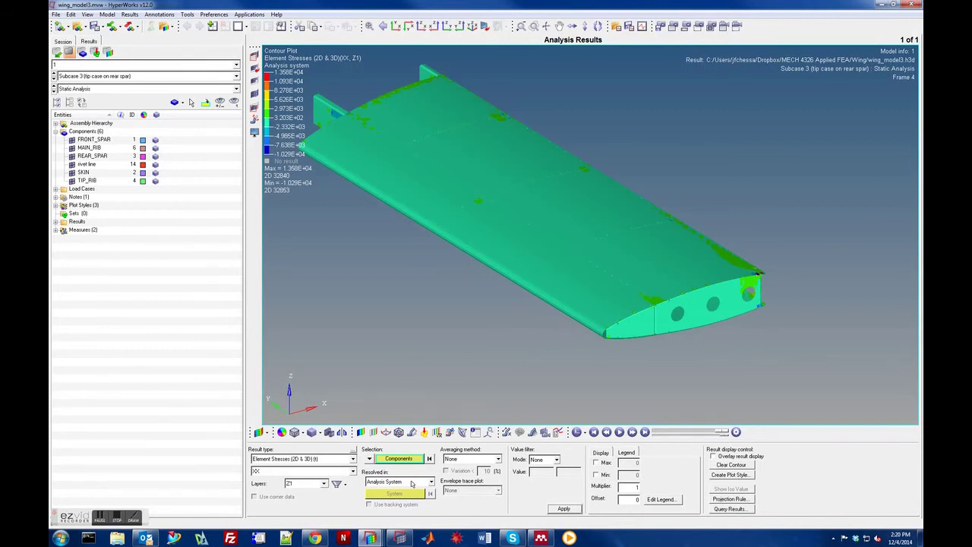
Resolve the XX stresses in the Elemental System and reapply the contour
click(412, 482)
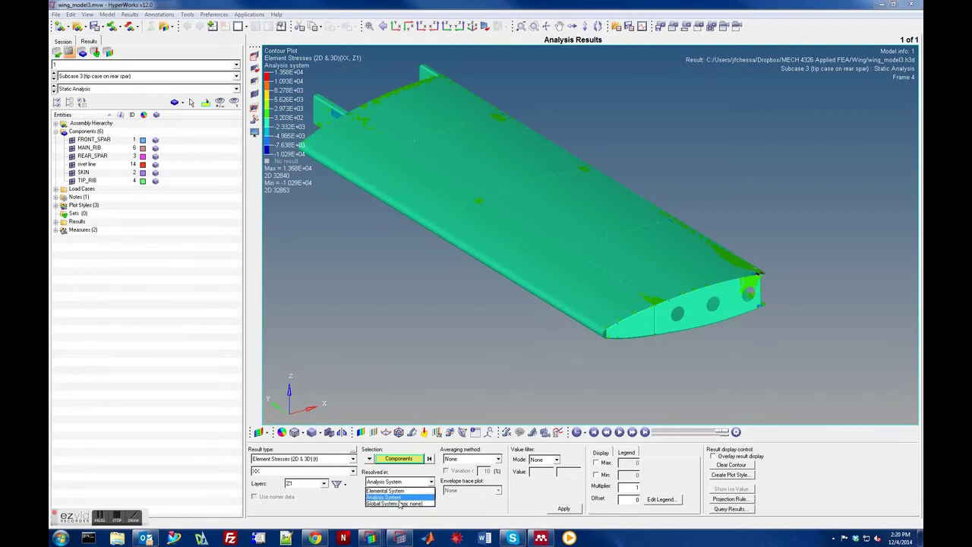
click(401, 491)
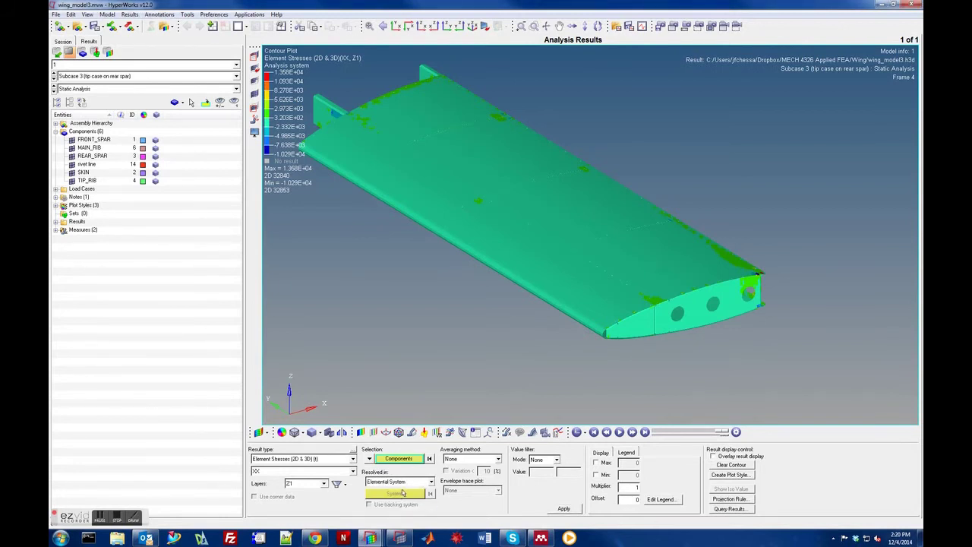
click(571, 510)
Resolve the XX stresses in the Global System (proj: none) and reapply the contour
click(422, 482)
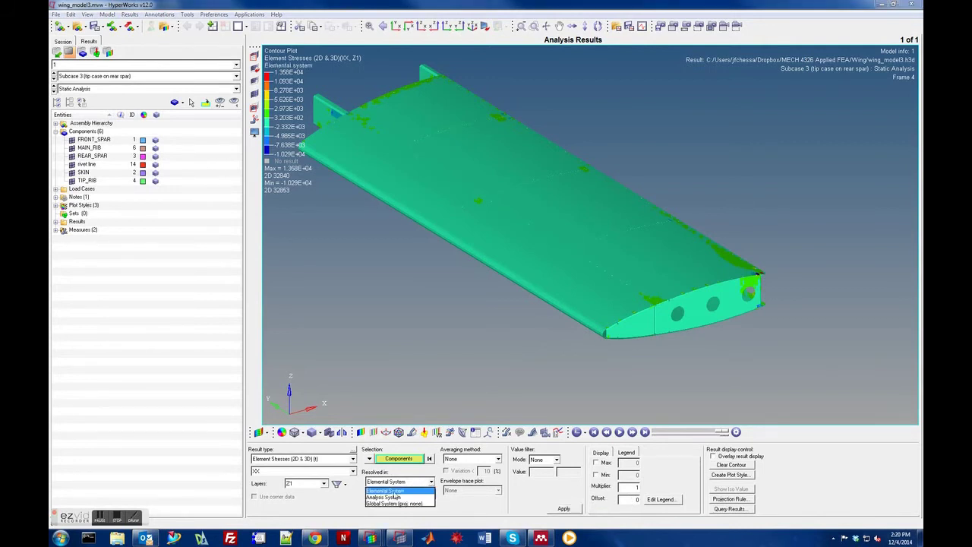
click(391, 498)
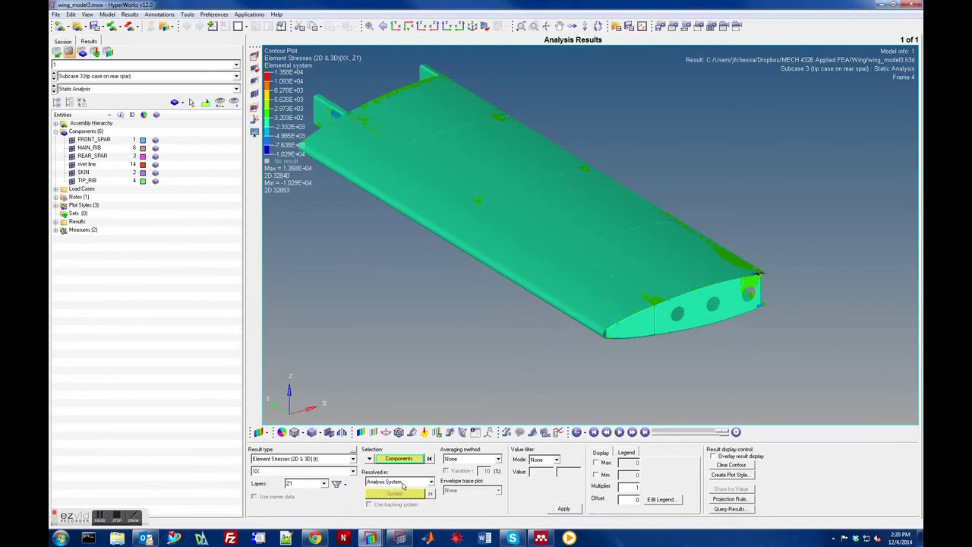
click(407, 482)
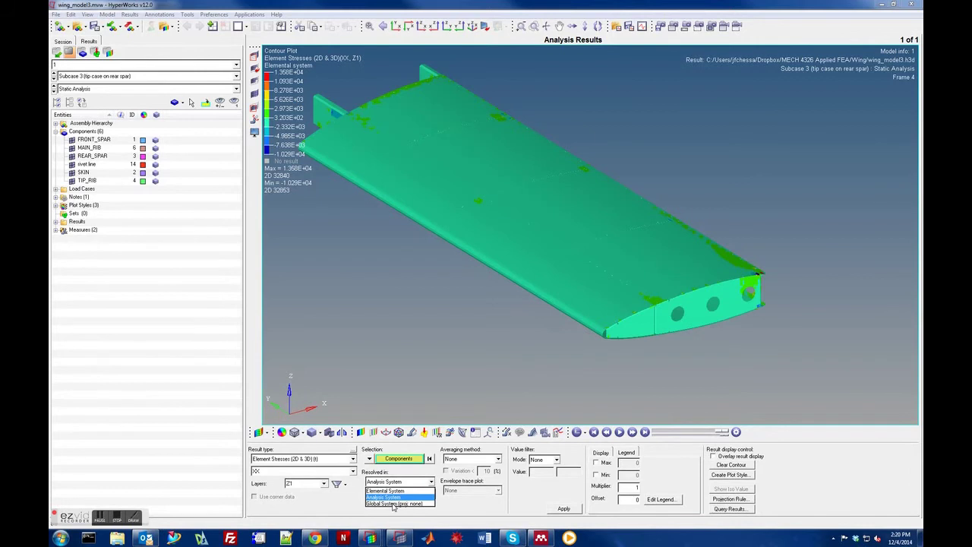
click(393, 504)
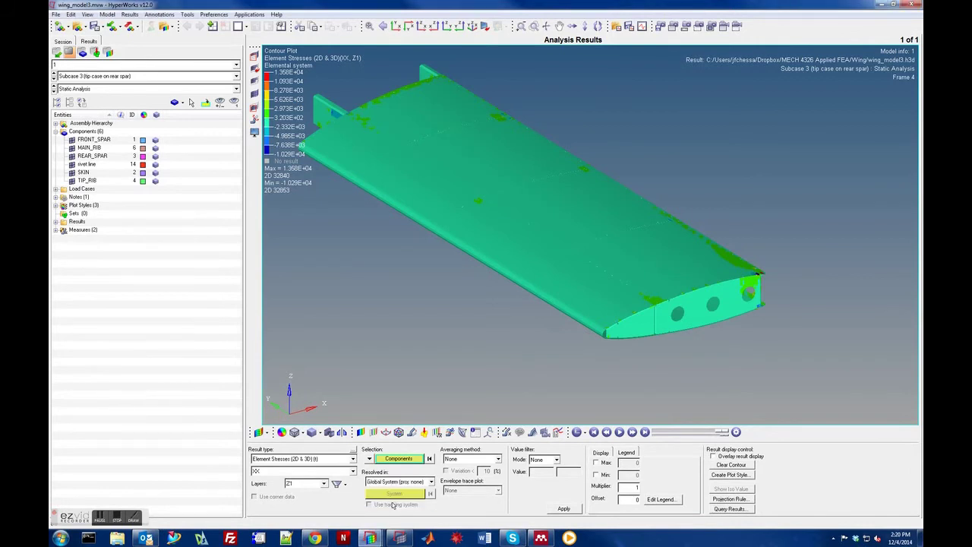
click(564, 509)
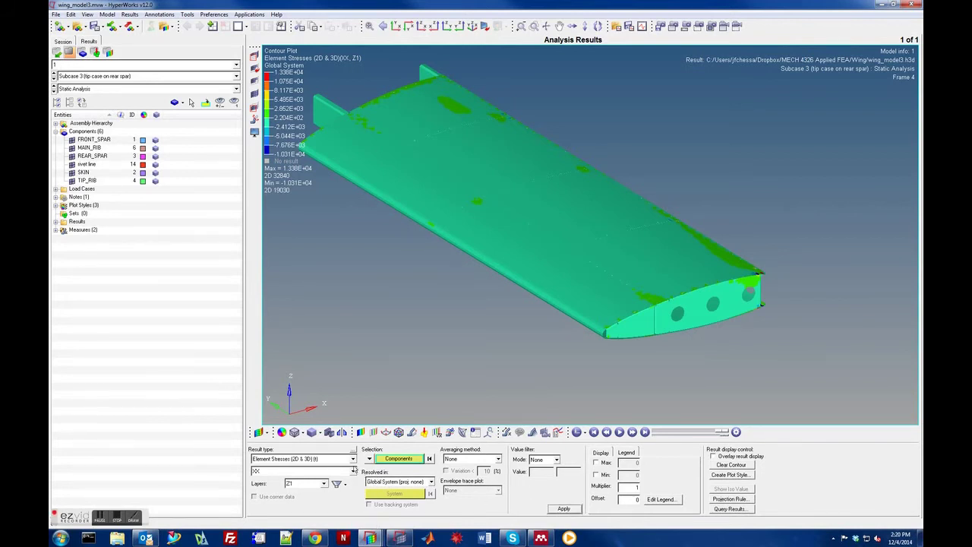
Examine the global XX stress distribution over the wing skin from several angles, from the root to the tip rib
click(354, 471)
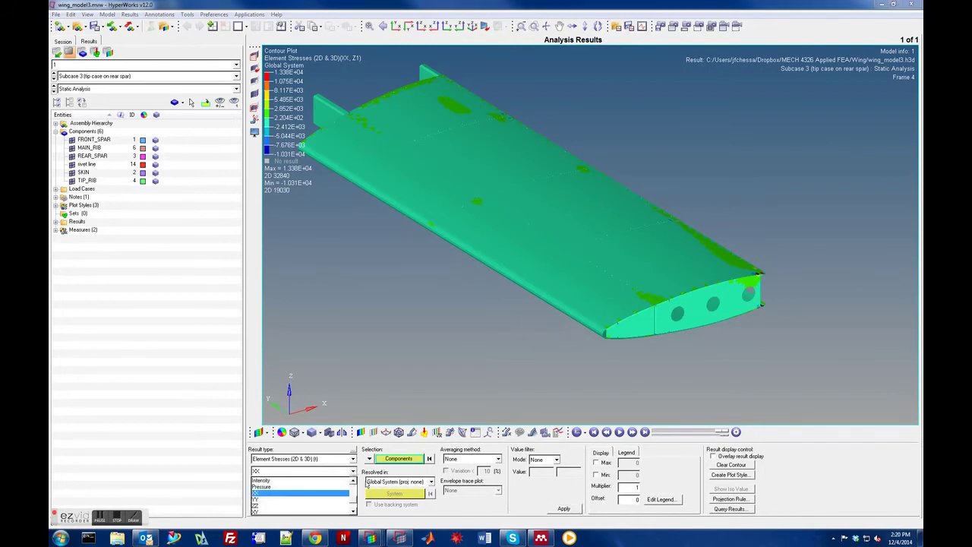
click(372, 217)
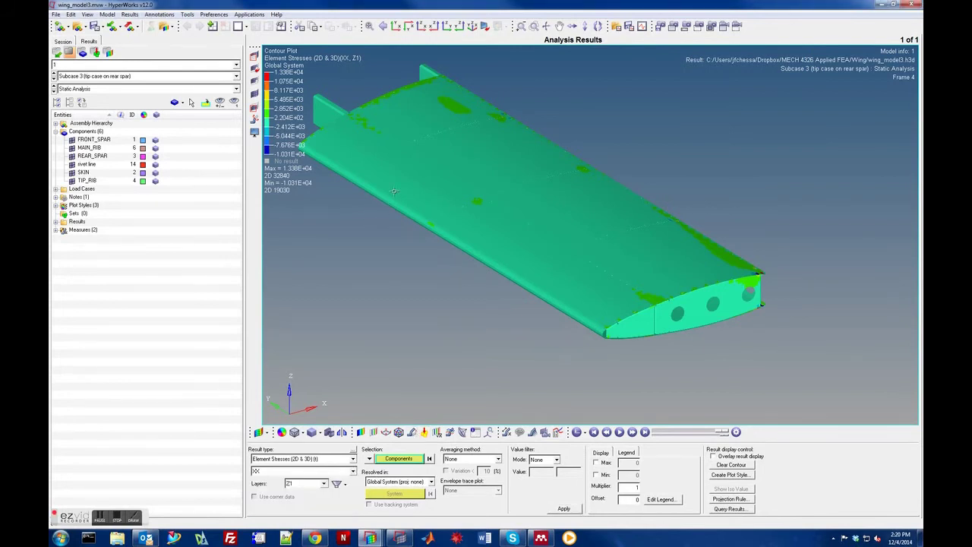
scroll(393, 191, down, 2)
scroll(393, 190, up, 6)
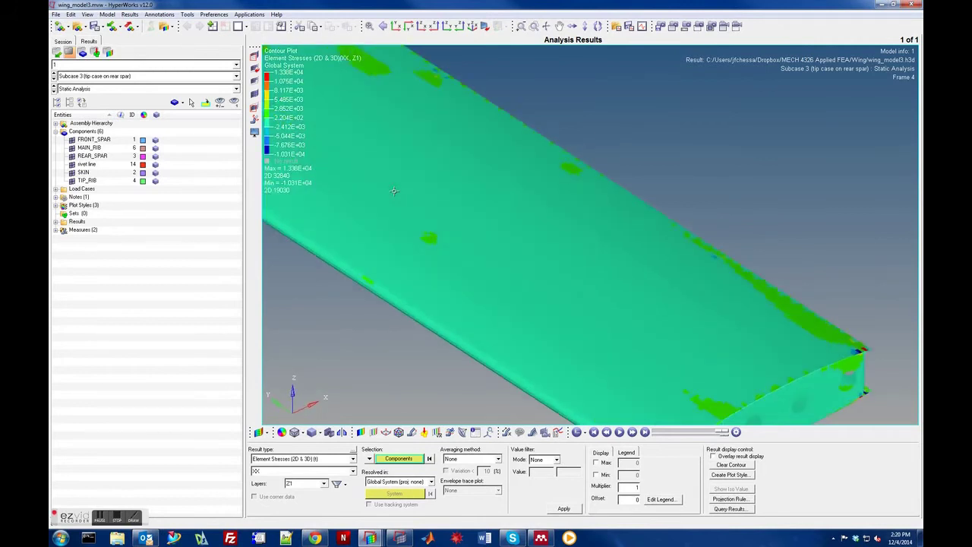
key(Left)
key(Left)
key(Left)
key(Left)
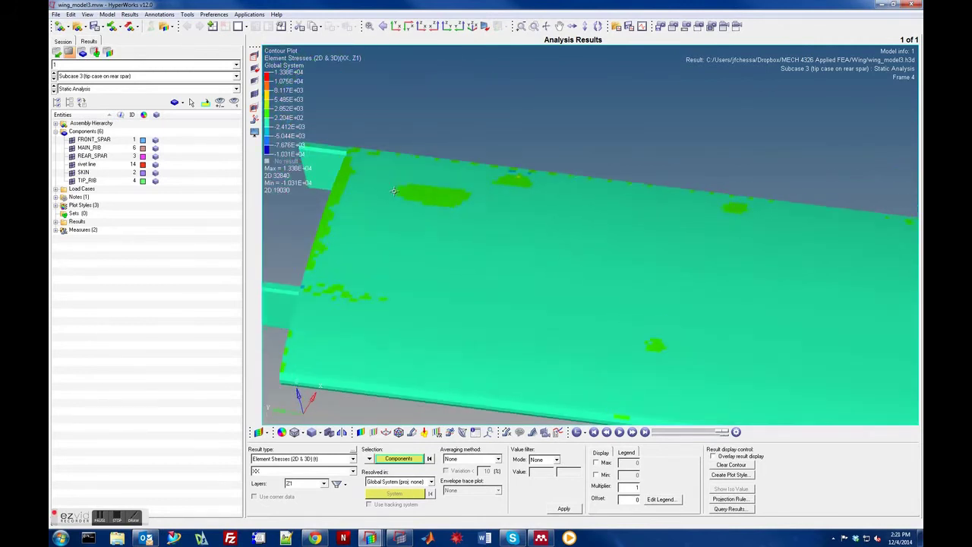
key(f)
key(Left)
key(Left)
key(Left)
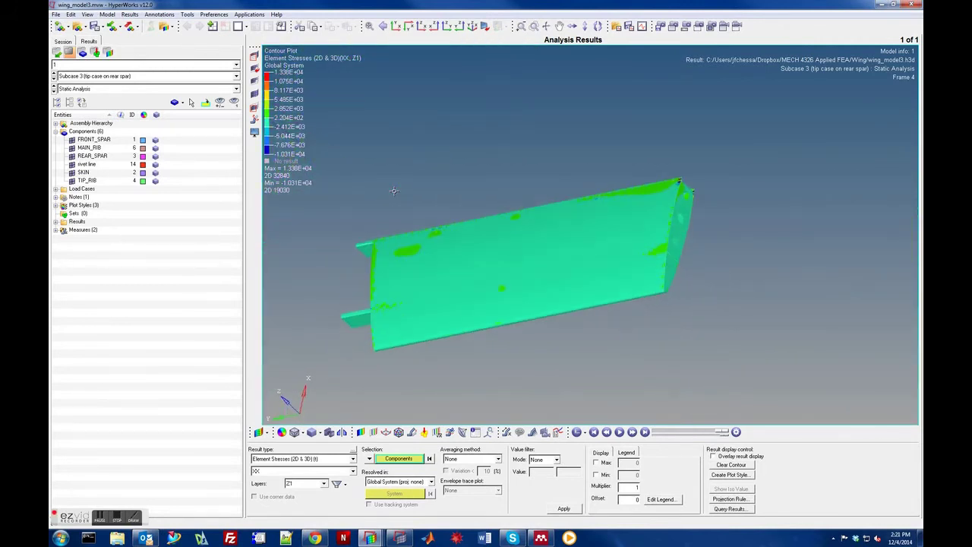
scroll(393, 191, up, 2)
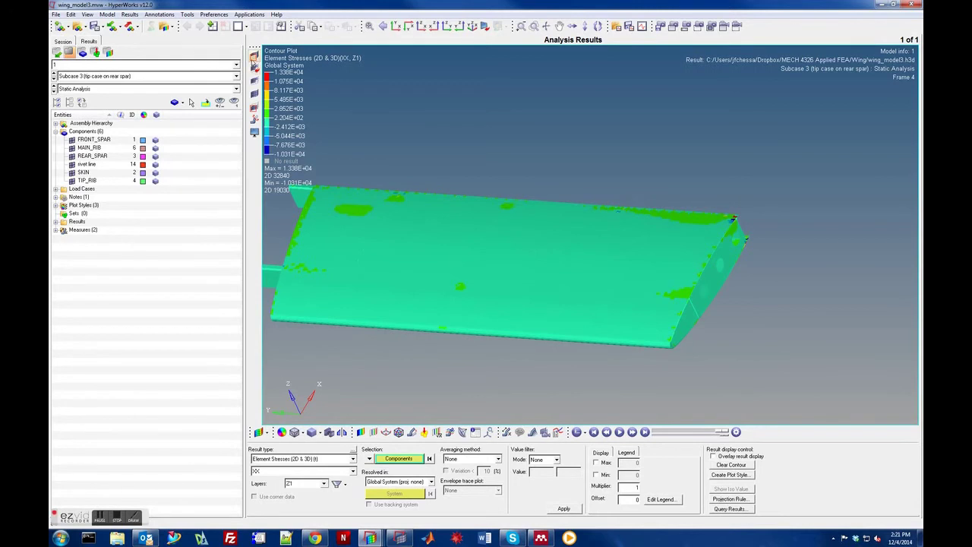
Start element masking with the wing turned so its upper skin faces the view from above
click(255, 59)
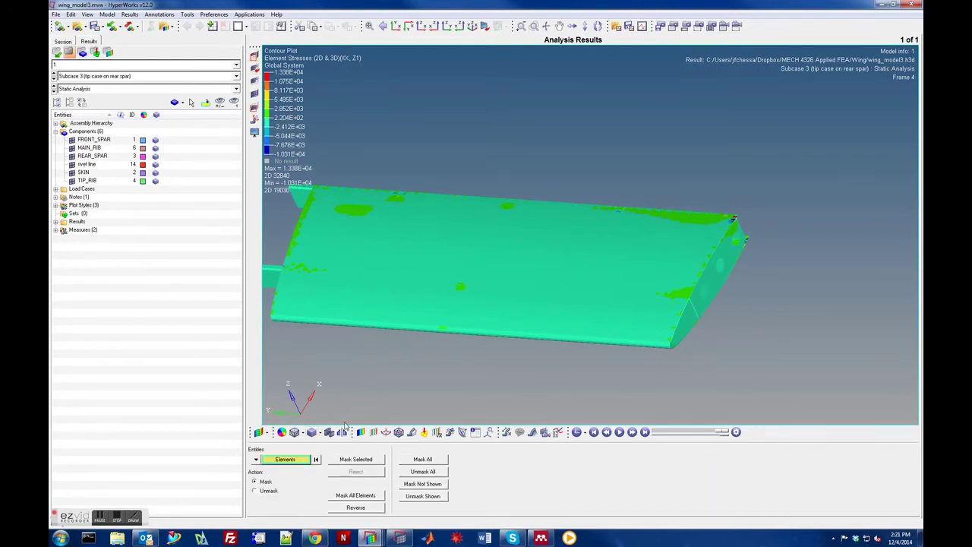
key(Up)
key(Up)
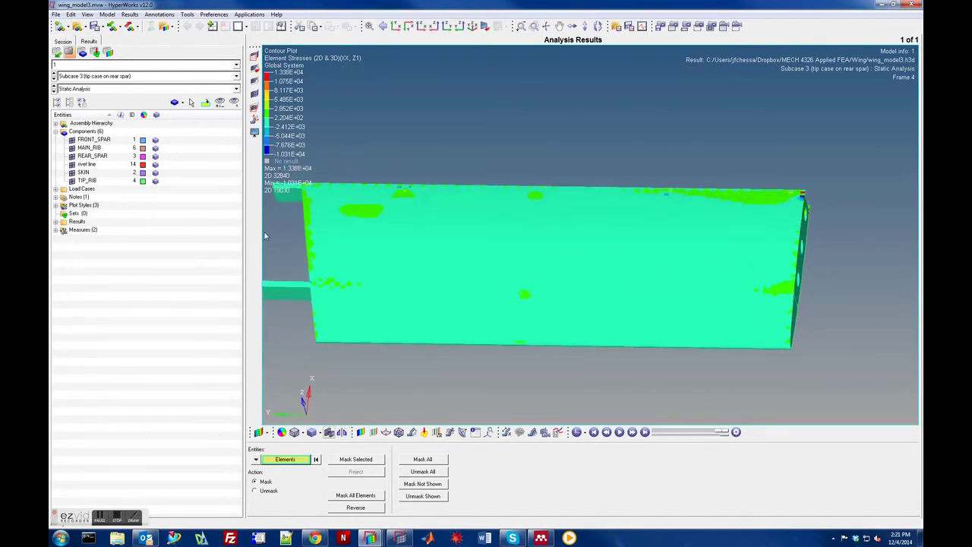
Select the elements inside a four-sided window around the second bay from the root, between the two spars
click(294, 459)
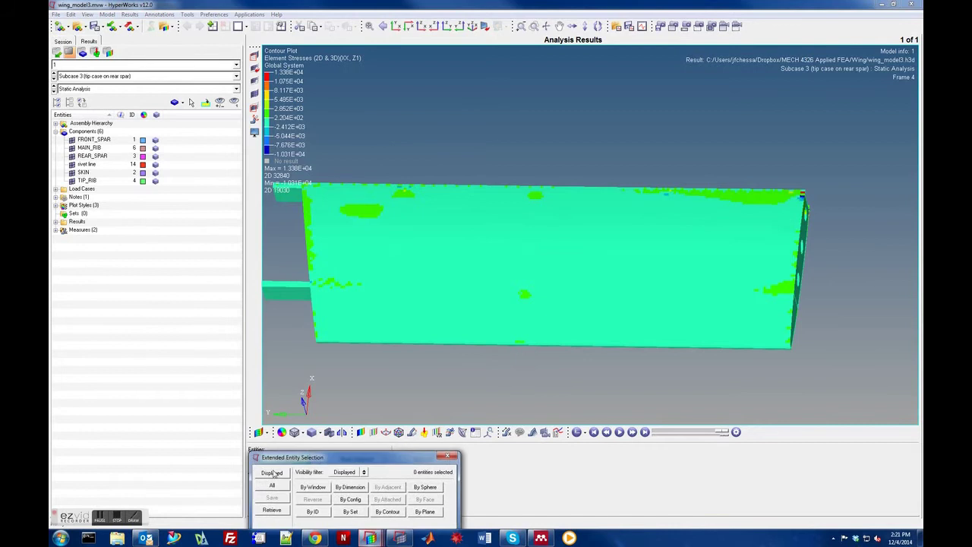
click(311, 488)
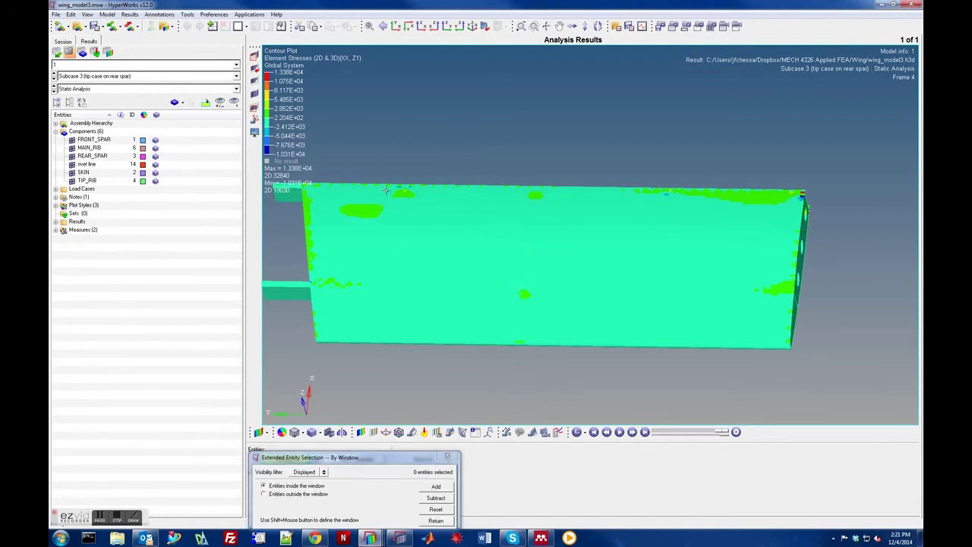
drag(360, 465, 183, 290)
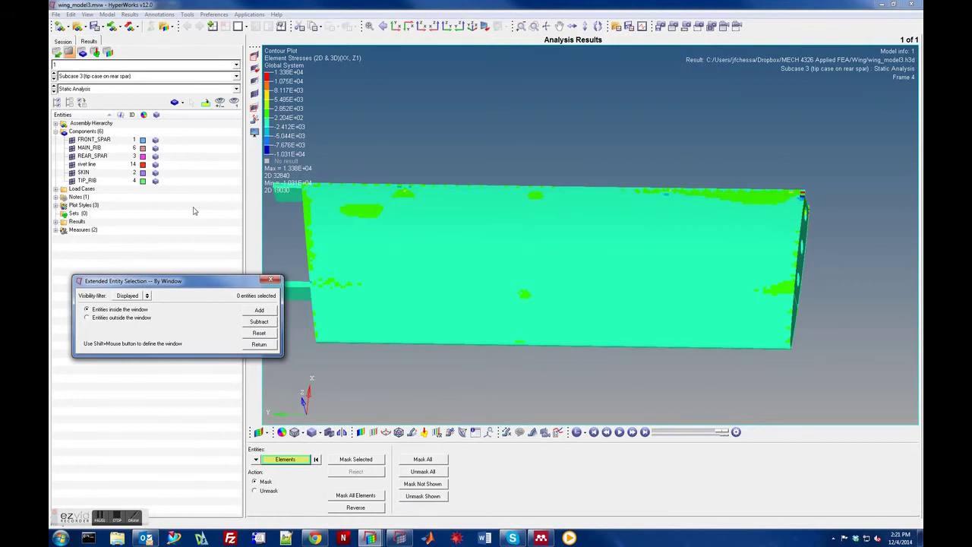
click(403, 249)
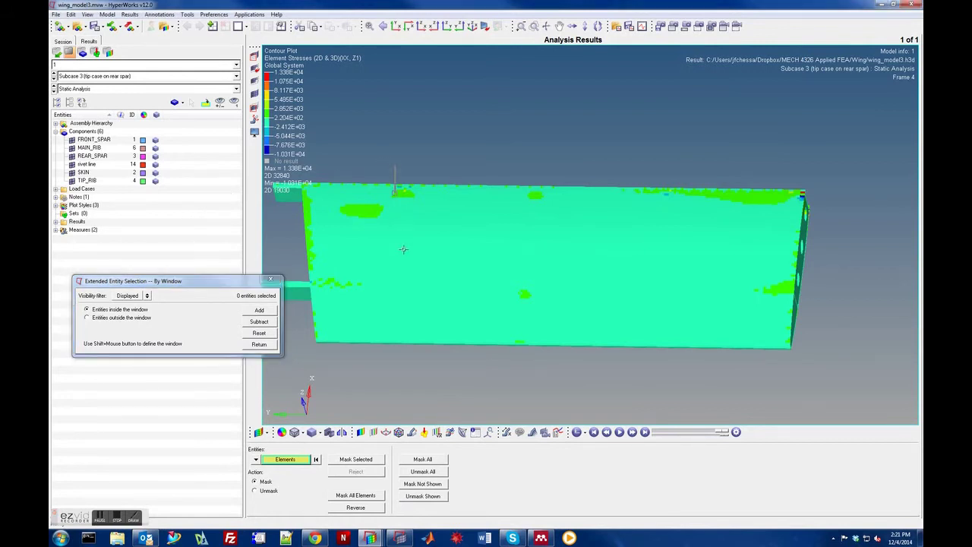
shift+click(387, 287)
shift+click(535, 299)
shift+click(547, 166)
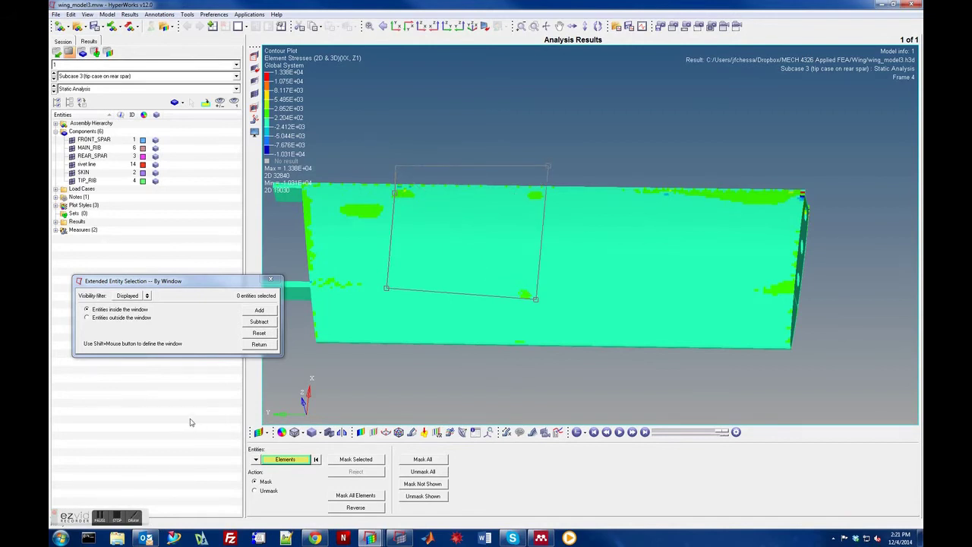
click(259, 311)
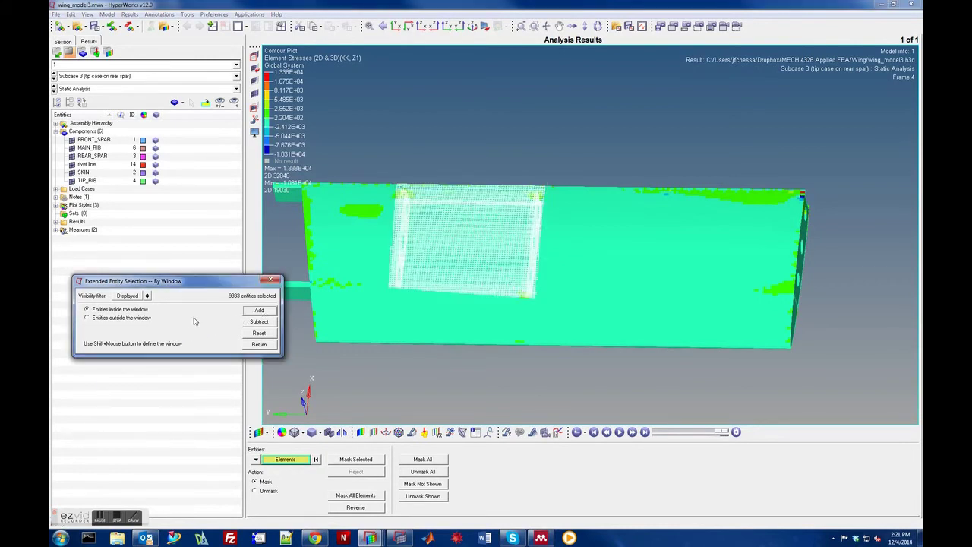
Switch window selection to entities outside the window, and unmask all elements after trying a reversed mask
click(127, 320)
click(259, 345)
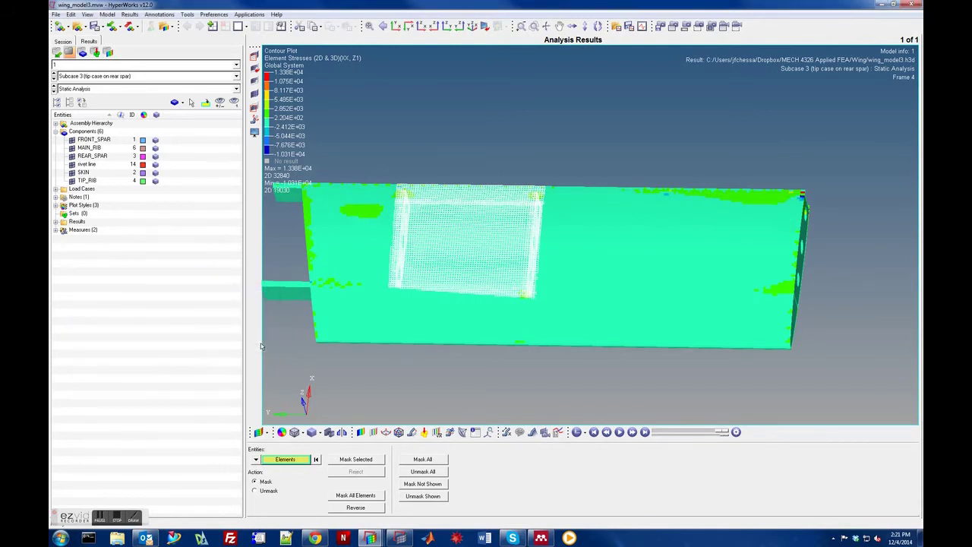
click(357, 507)
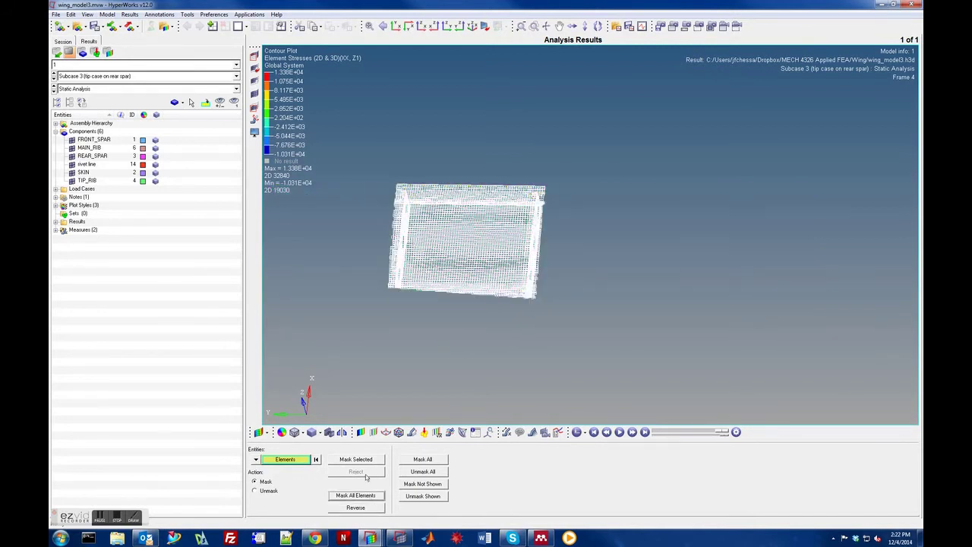
click(423, 472)
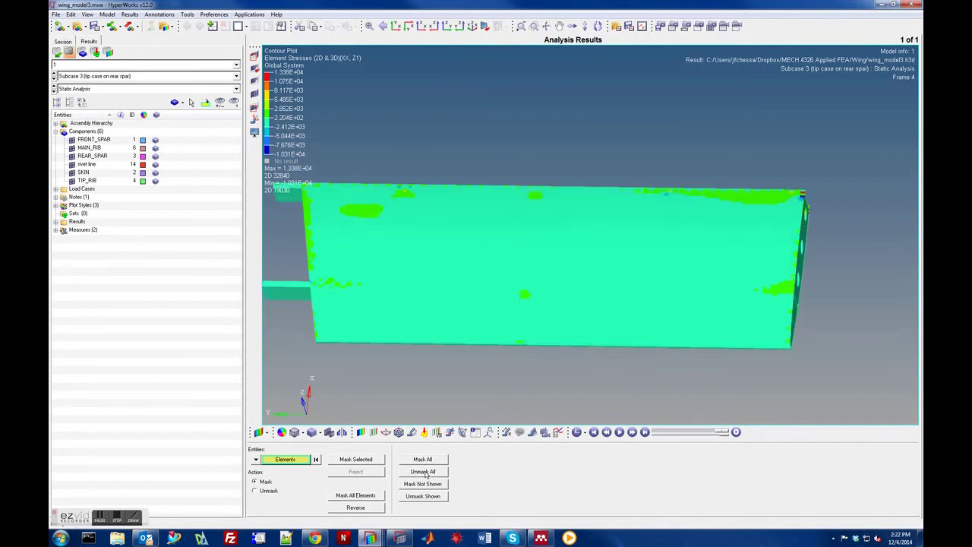
Mask all elements outside a four-sided window drawn around the second bay from the root, between the spars
click(348, 460)
click(290, 460)
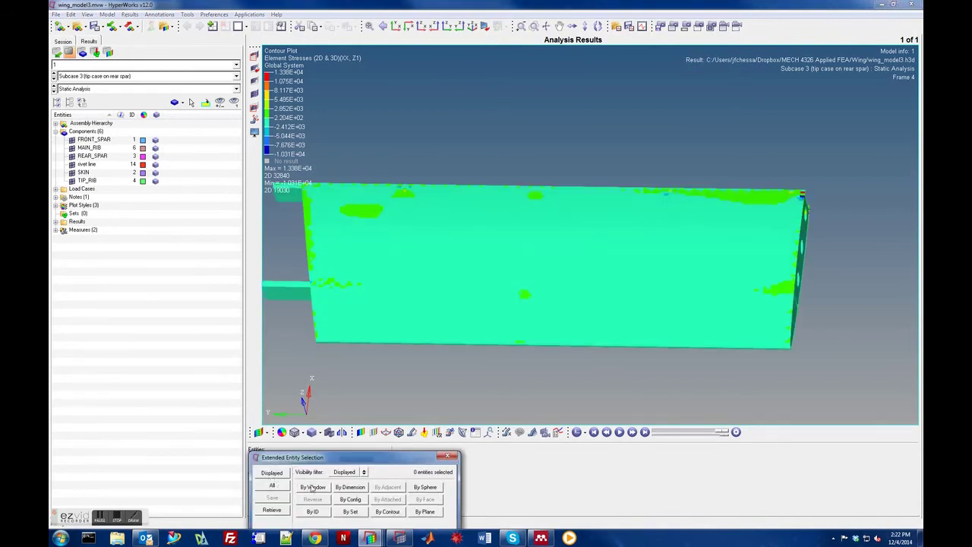
click(311, 488)
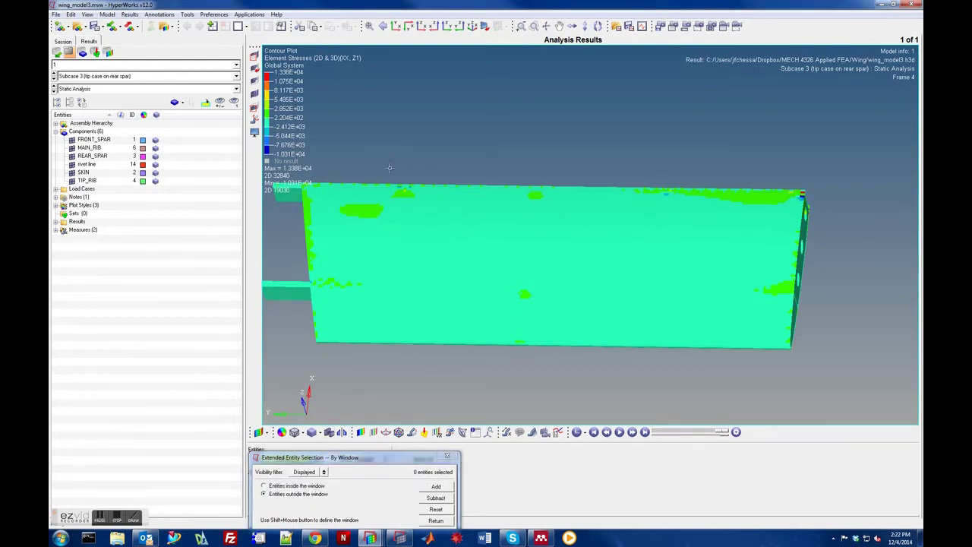
shift+click(527, 303)
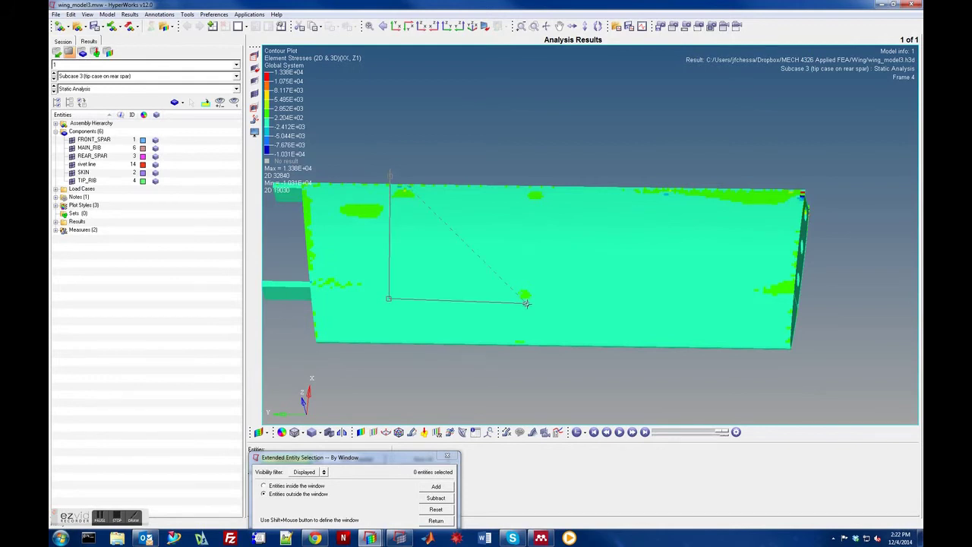
shift+click(550, 162)
drag(386, 457, 170, 220)
click(221, 250)
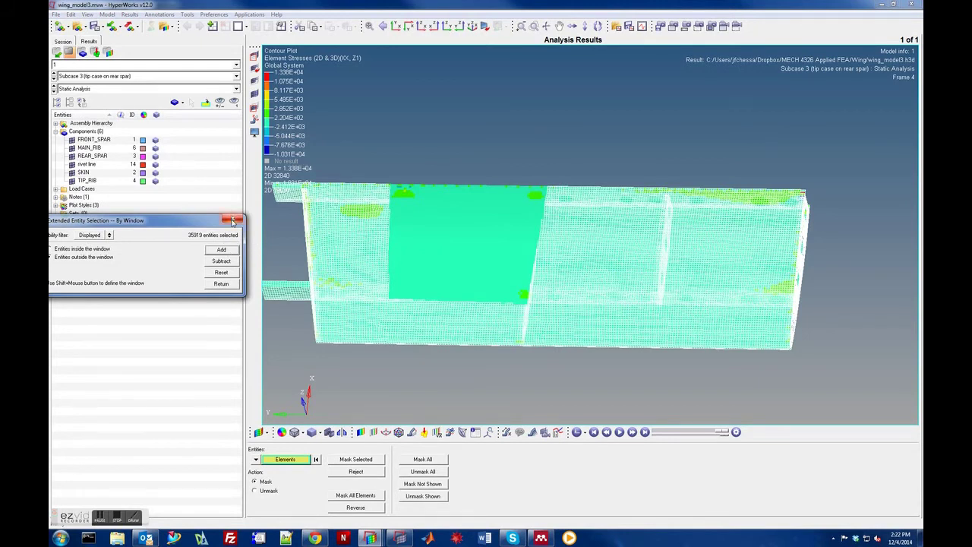
click(233, 221)
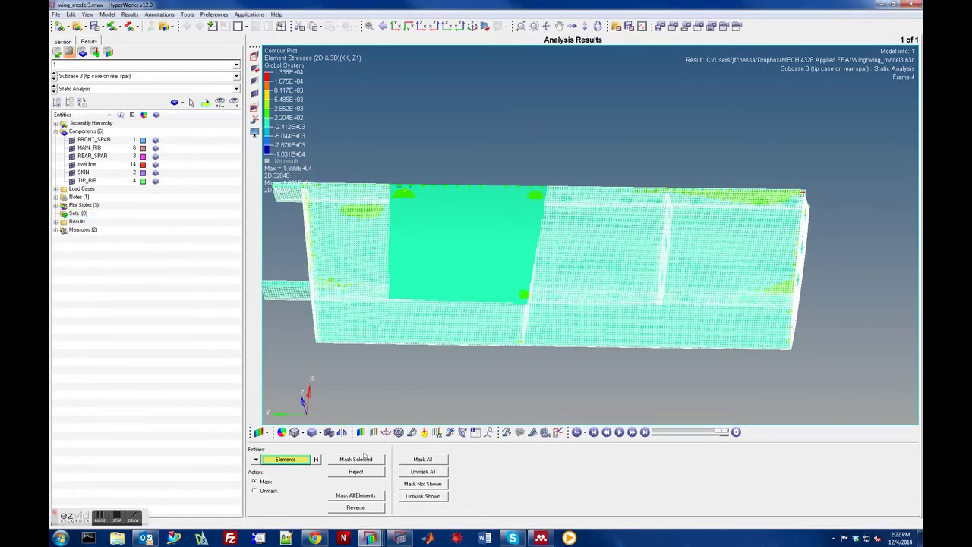
click(362, 460)
Examine the isolated wing bay from several angles, including its skin, spars, ribs and underside
key(Down)
key(Down)
key(Down)
key(Down)
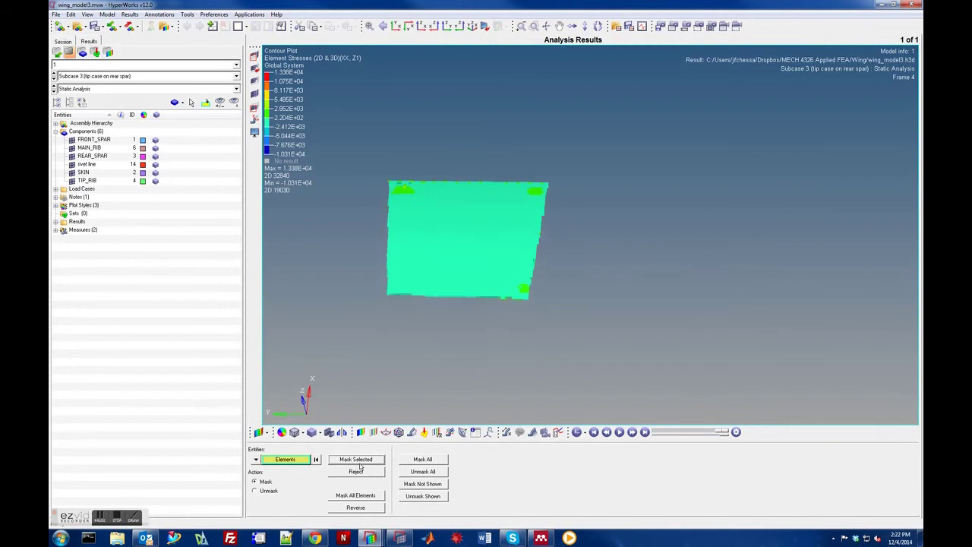
key(Down)
key(Down)
key(Down)
key(Down)
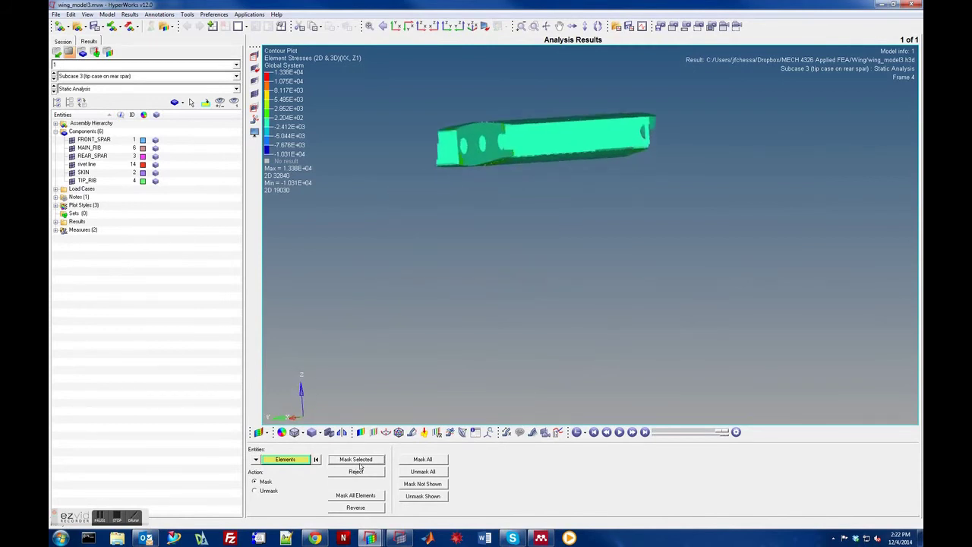
key(Right)
key(Right)
key(Right)
key(Right)
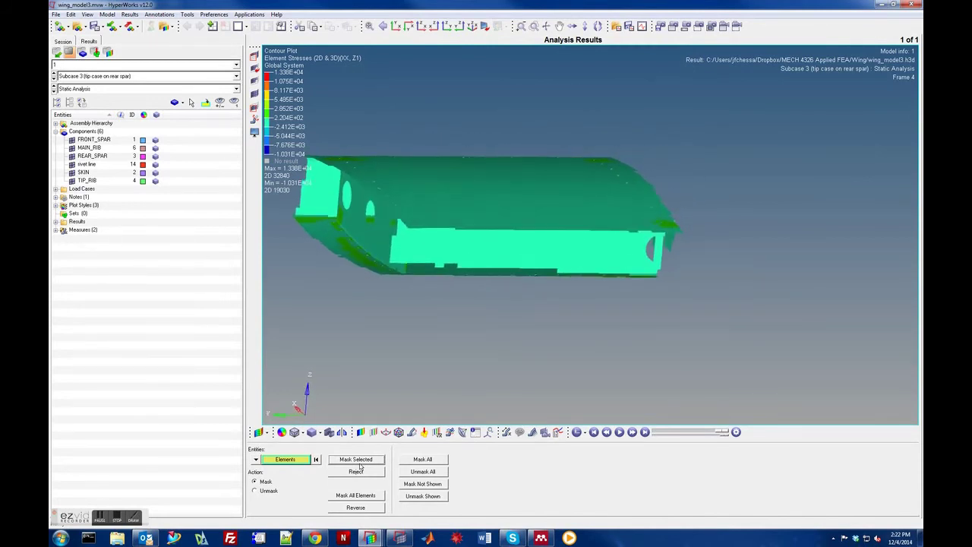
key(Down)
key(Down)
key(Down)
key(Down)
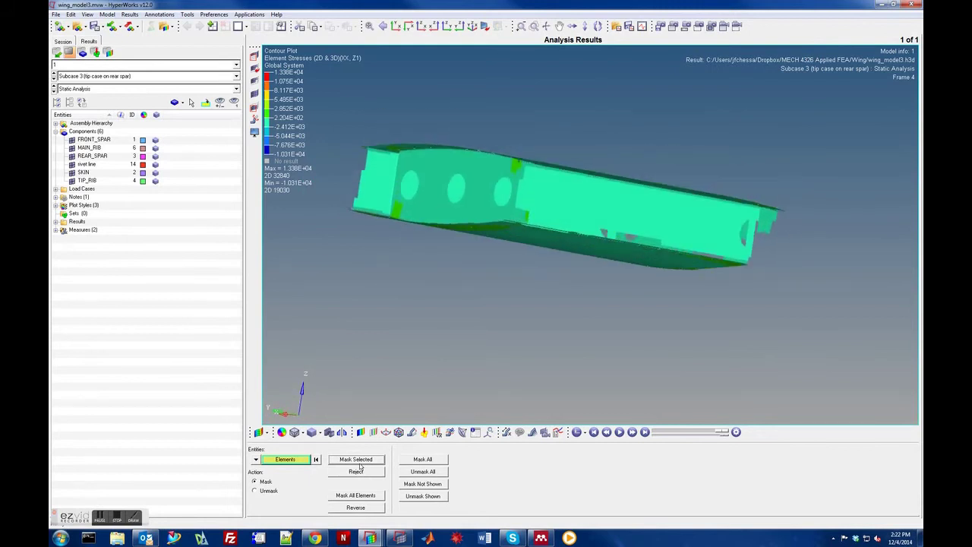
key(Up)
key(Up)
key(Up)
key(Up)
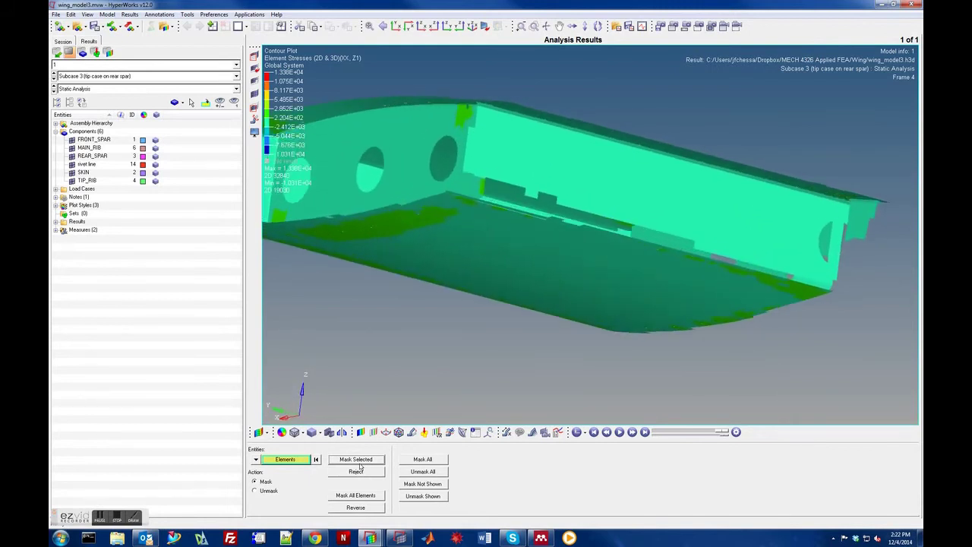
key(Down)
key(Down)
key(Down)
key(Down)
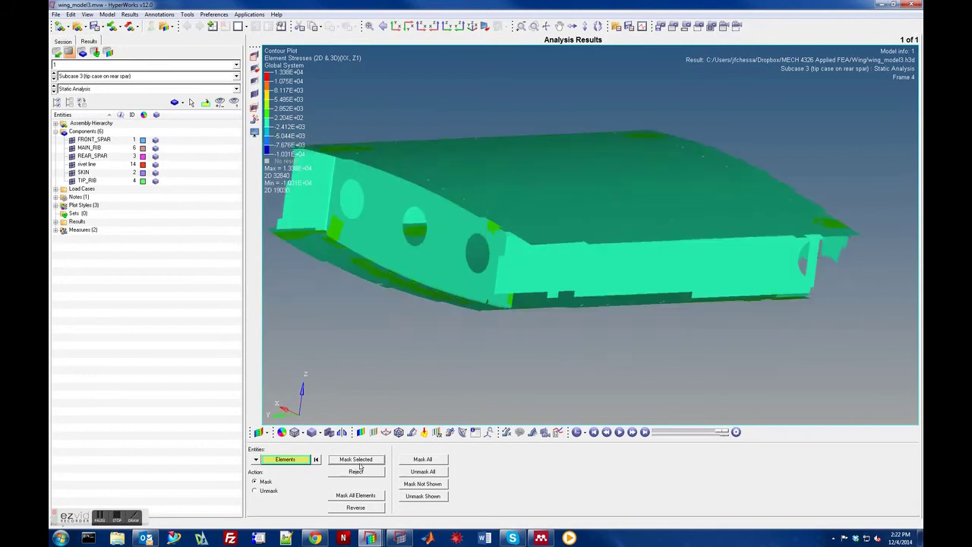
key(Right)
key(Right)
key(Right)
key(Right)
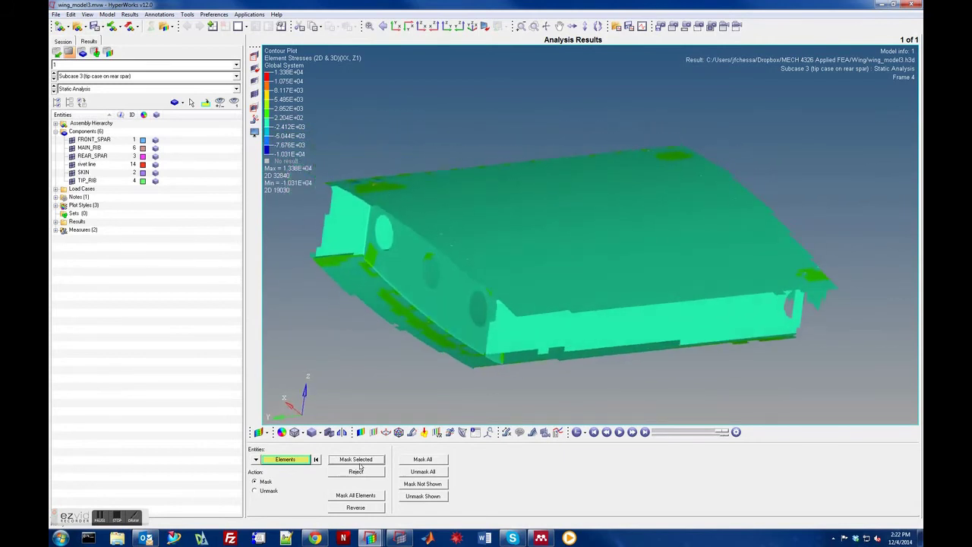
key(Down)
key(Down)
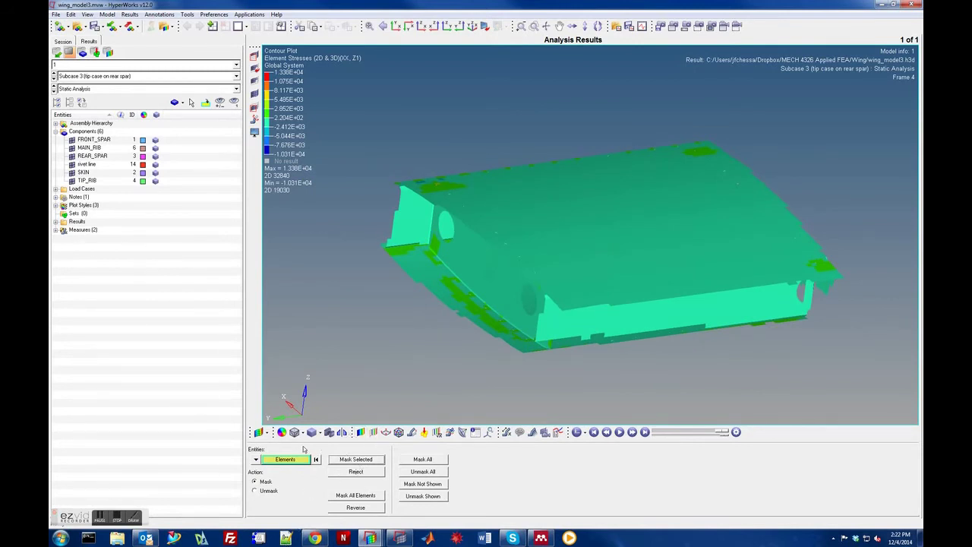
Contour the YY element stresses of layer Z1 on the isolated bay, resolved in the Global System (proj: none)
click(361, 432)
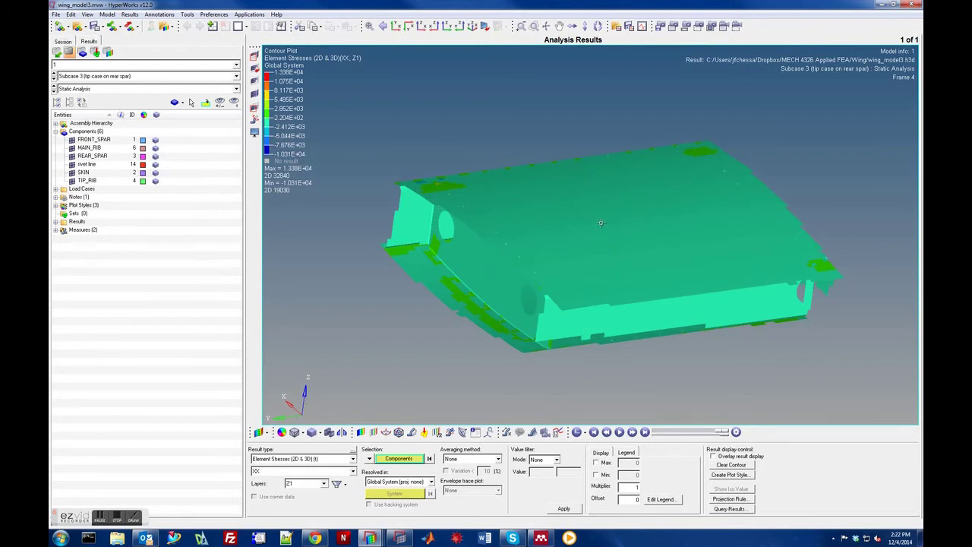
click(335, 473)
click(262, 496)
click(388, 482)
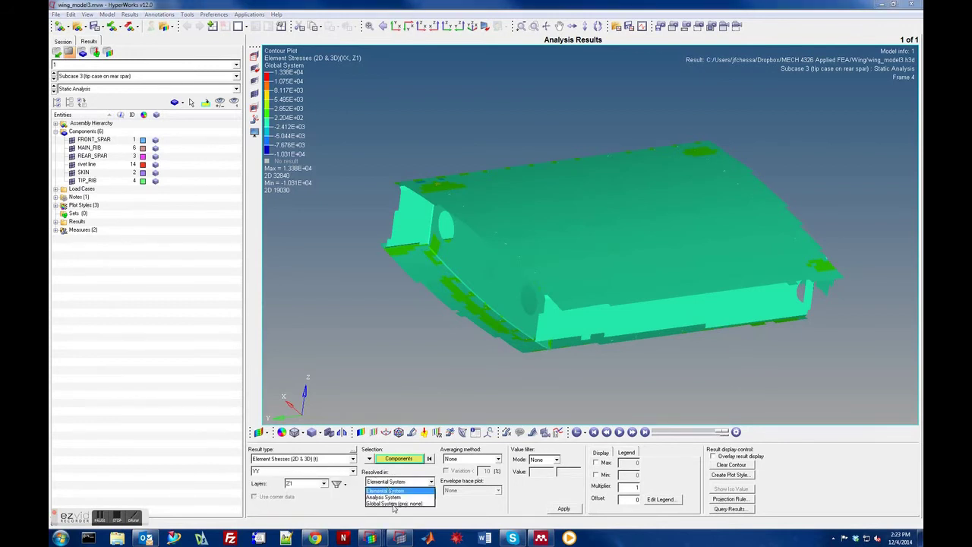
click(394, 506)
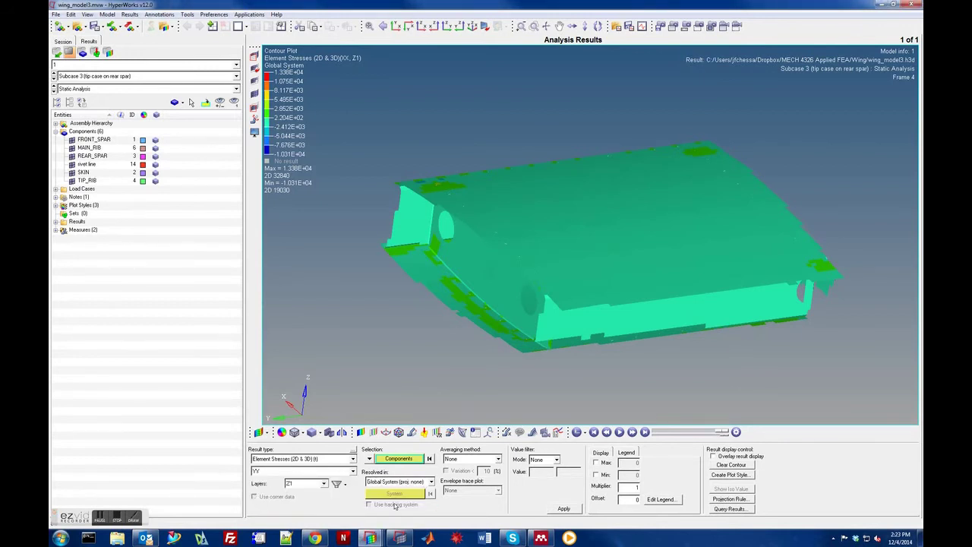
click(566, 509)
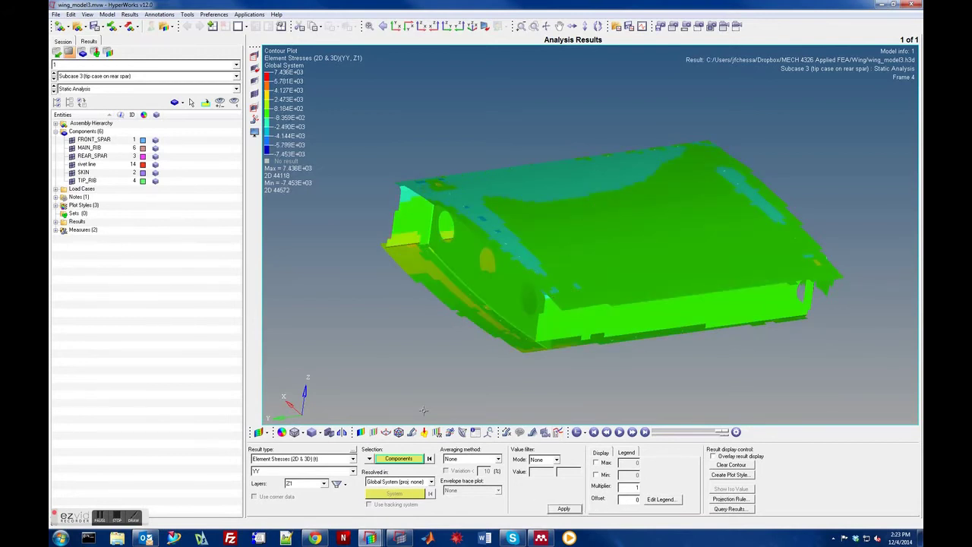
Apply the global YY stress contour for layer Z2, and set the layer choice back to Z1
click(269, 472)
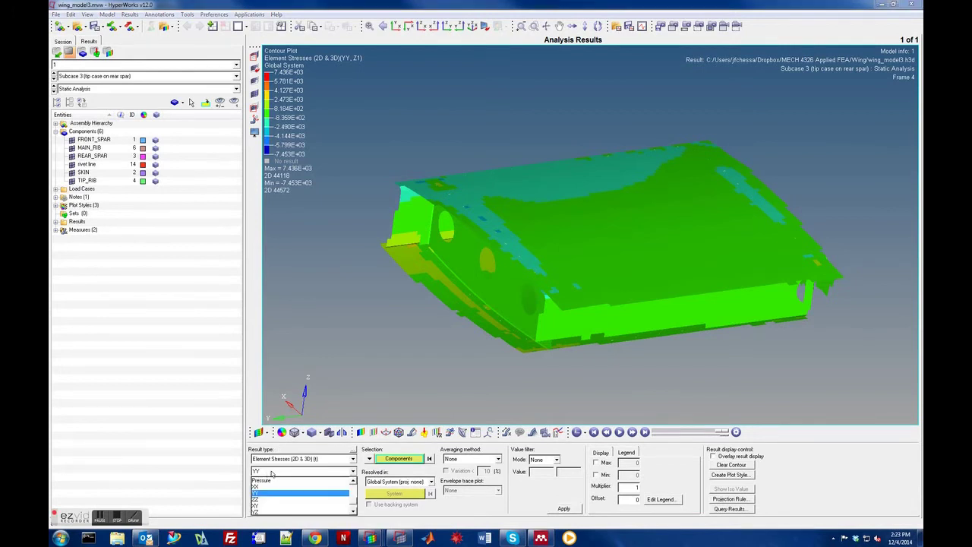
click(371, 397)
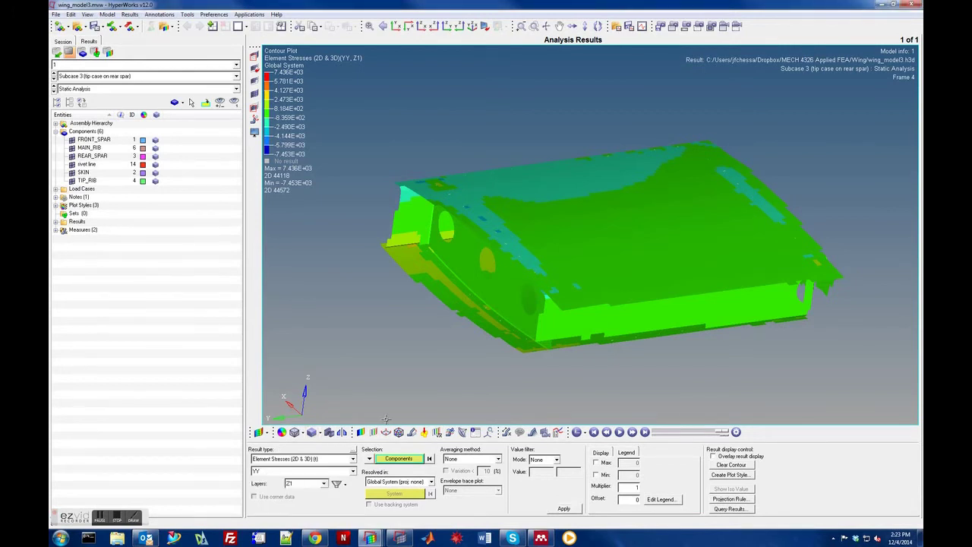
click(324, 483)
click(298, 517)
click(564, 508)
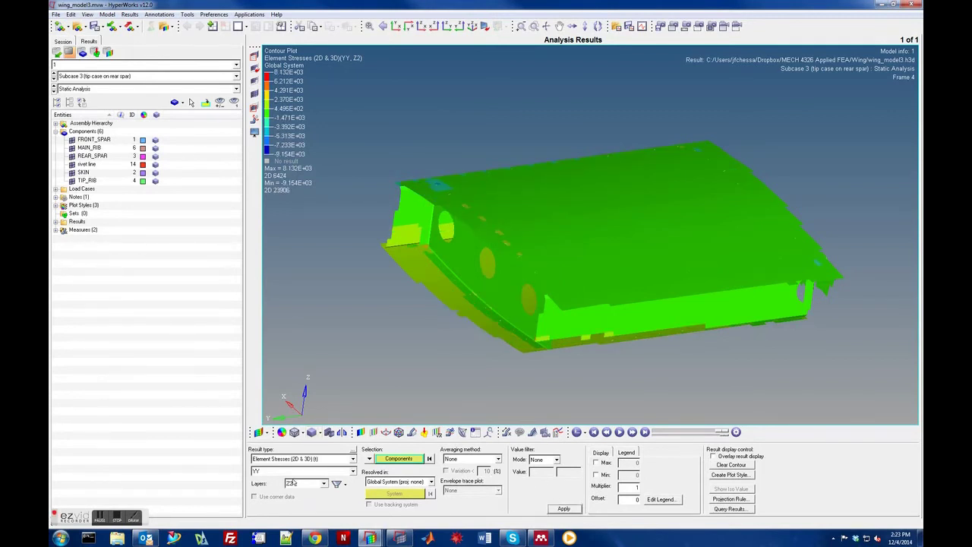
click(325, 484)
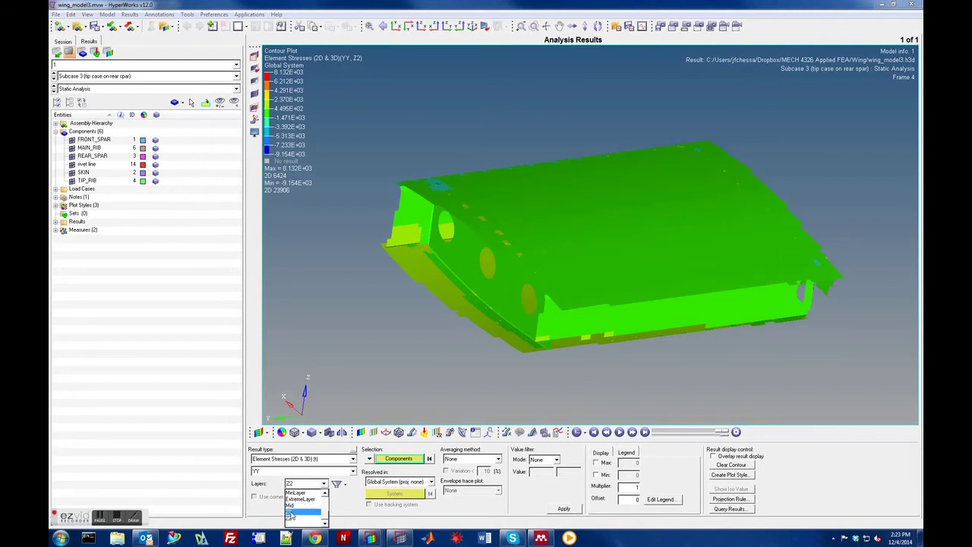
click(293, 515)
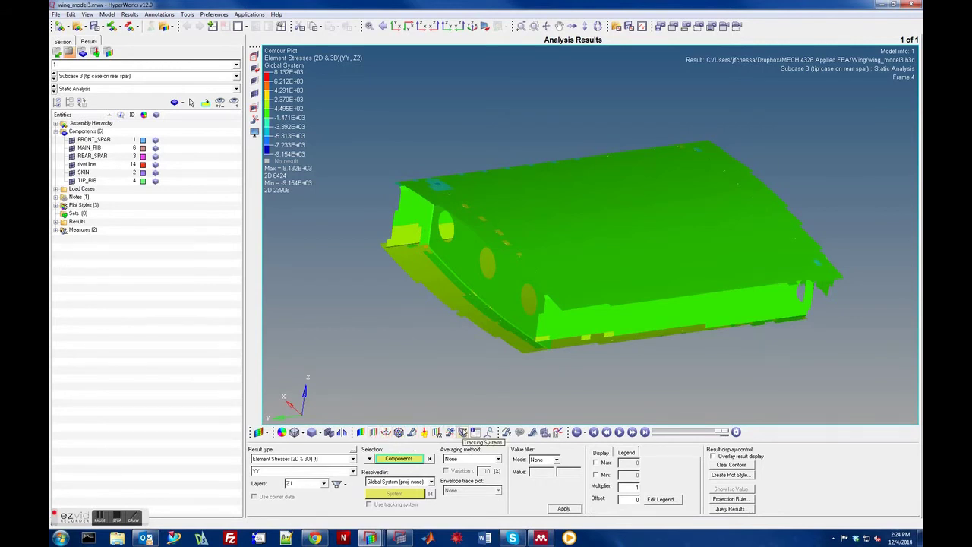
Plot the X and Y axes of the elemental systems on all displayed elements of the bay
click(490, 433)
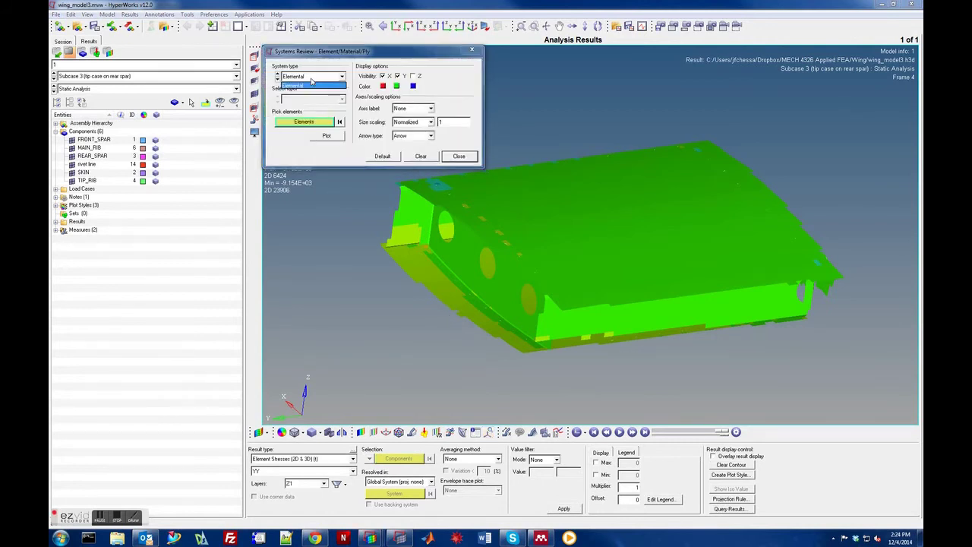
click(303, 121)
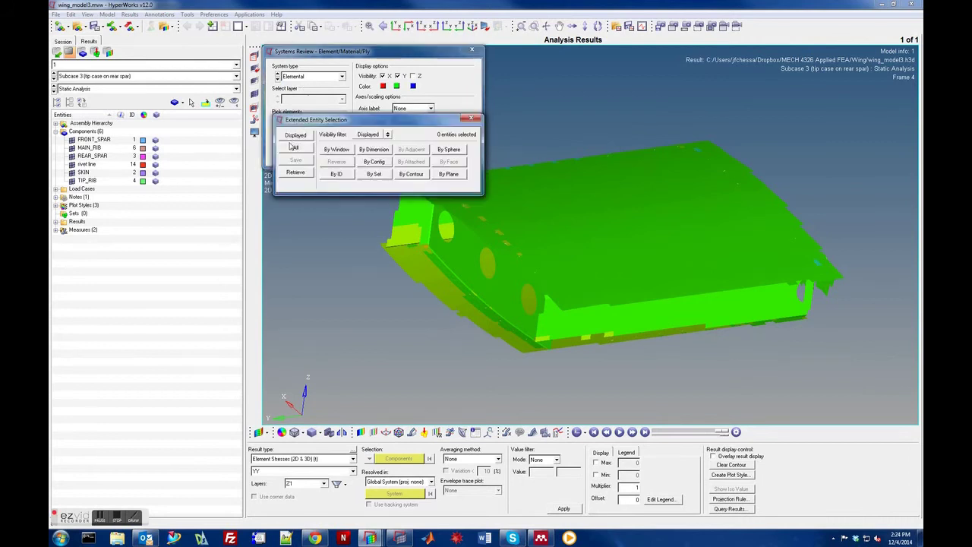
click(302, 138)
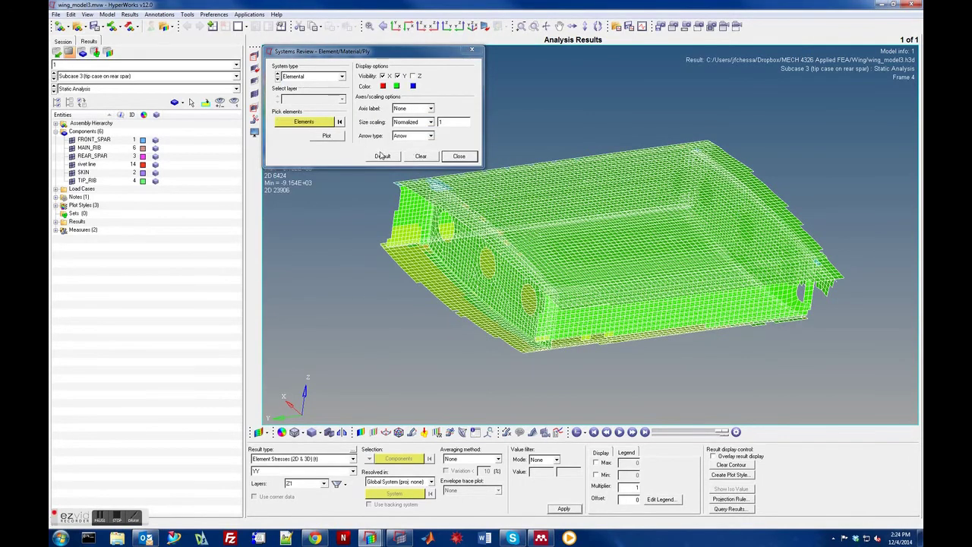
click(327, 137)
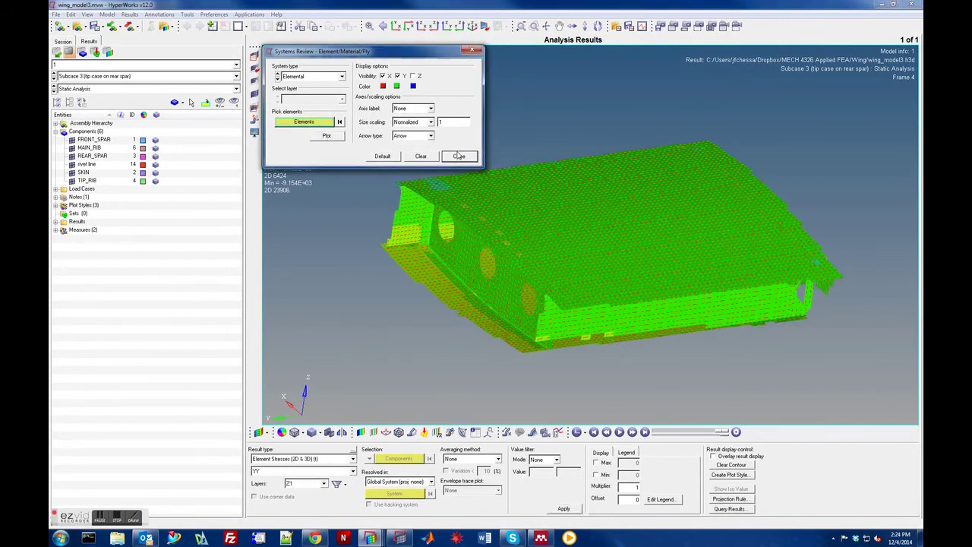
Add the Z axis to the elemental systems plot and replot it for the displayed elements
click(412, 76)
click(327, 137)
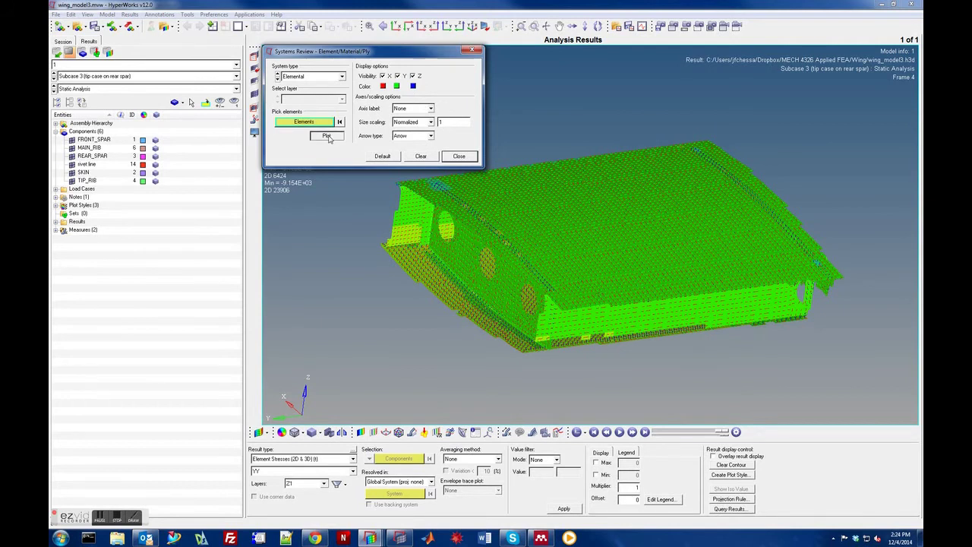
click(327, 136)
click(315, 123)
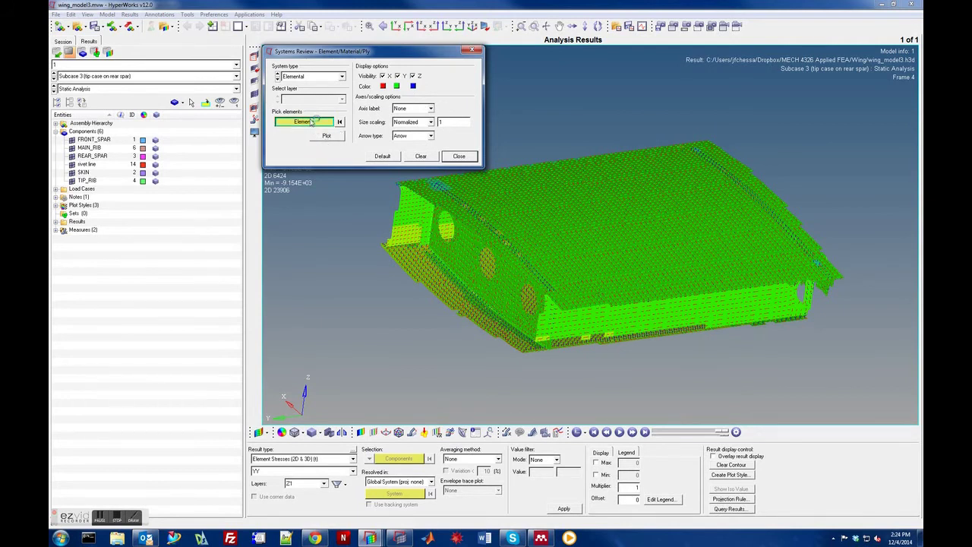
click(300, 137)
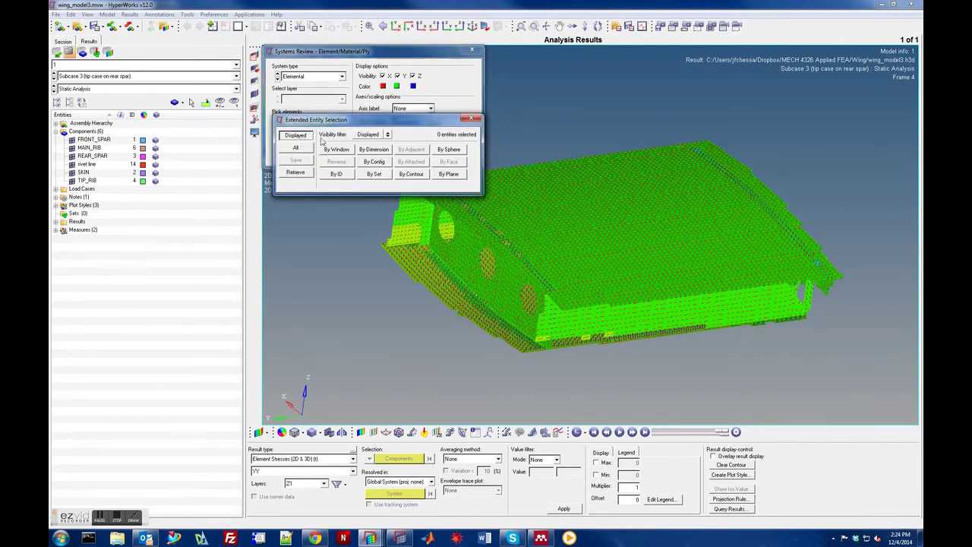
click(337, 139)
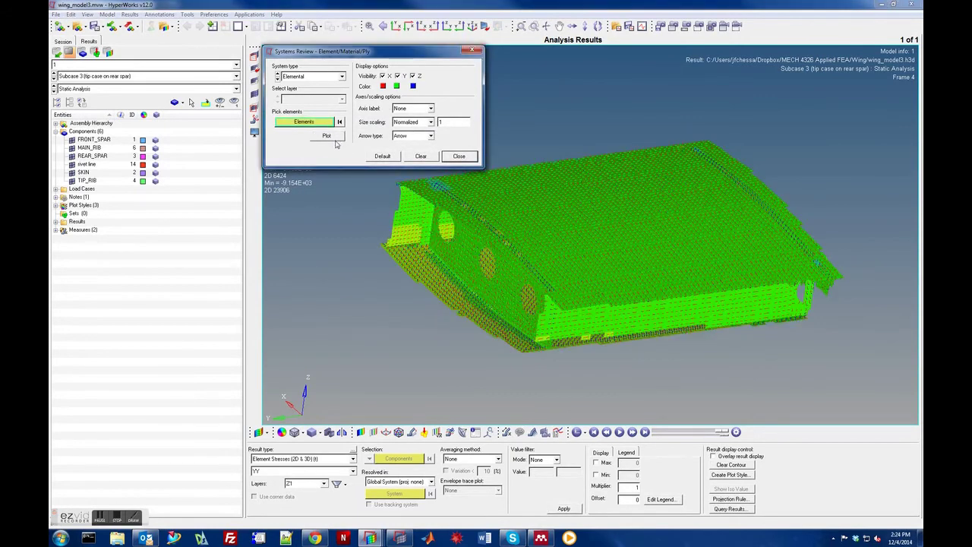
Examine the directions of the elemental system axes up close on the skin, rivet lines, spar and ribs, including around the rib holes
scroll(582, 220, up, 5)
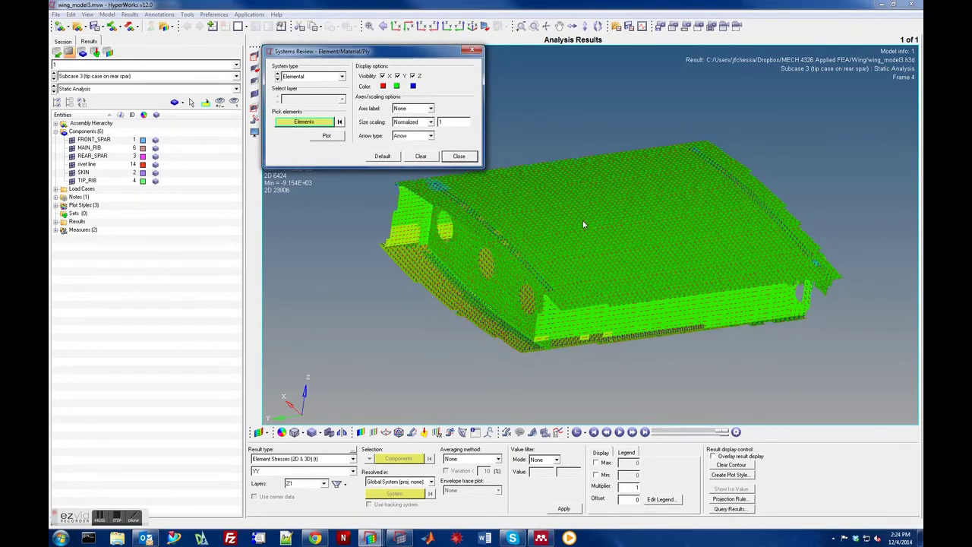
scroll(583, 224, up, 4)
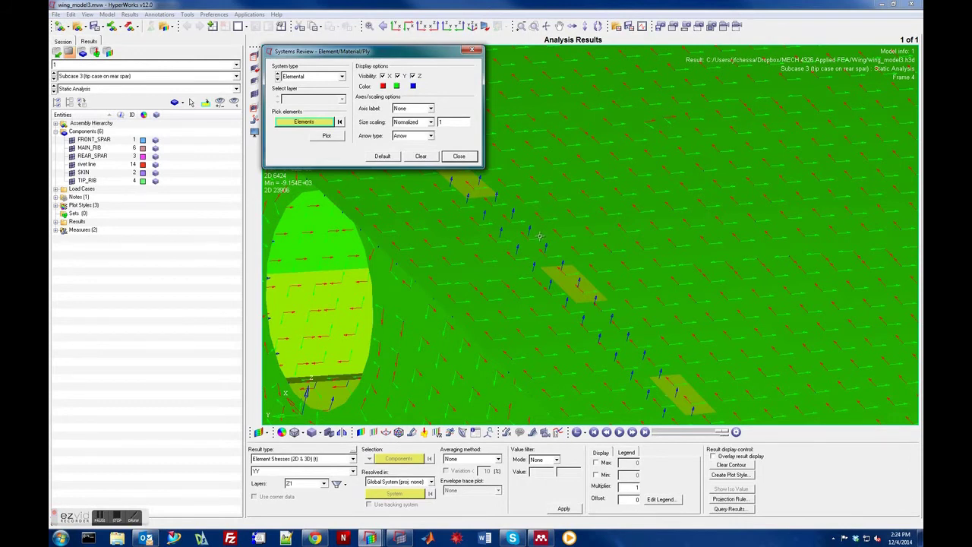
scroll(539, 236, up, 5)
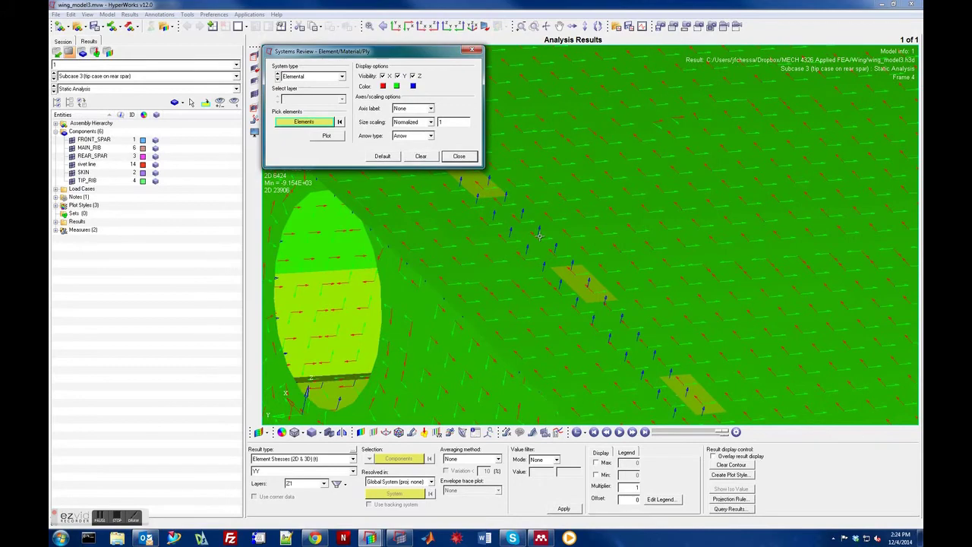
scroll(539, 236, up, 5)
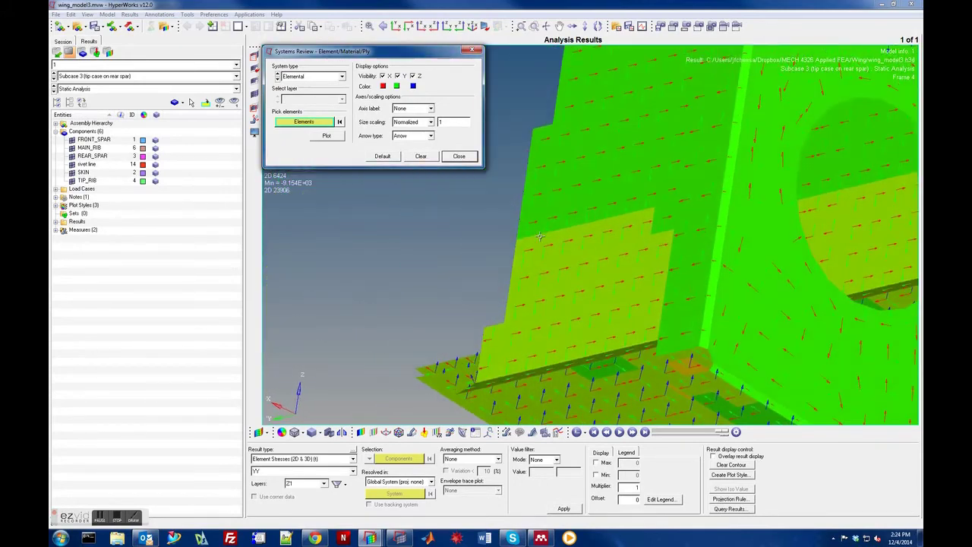
key(Right)
key(Right)
key(Right)
key(Right)
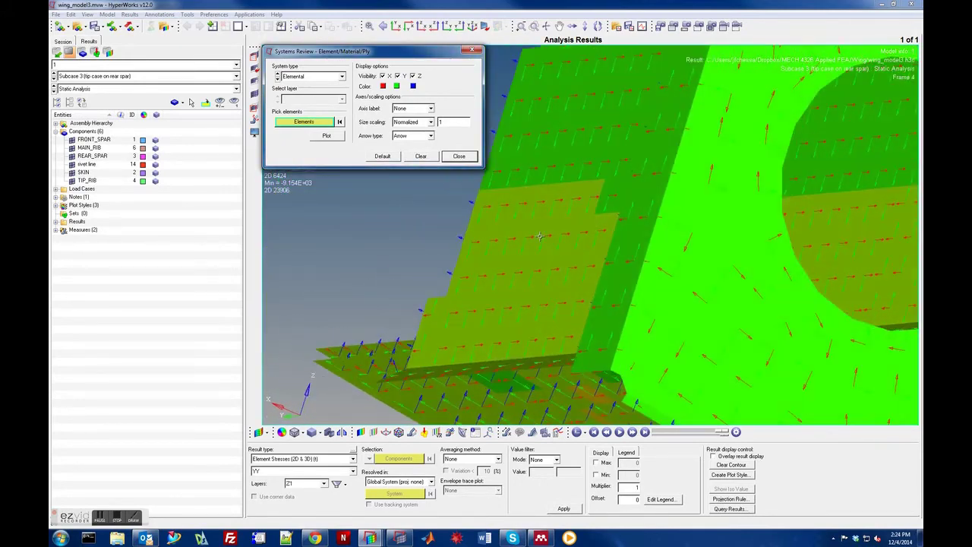
key(Right)
key(Right)
key(Right)
key(Right)
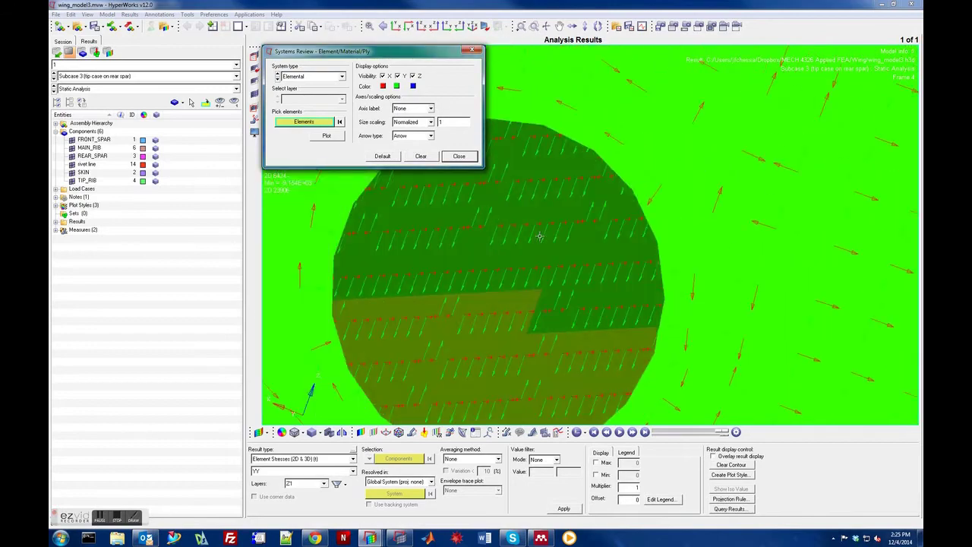
key(Right)
key(Right)
key(Right)
key(Right)
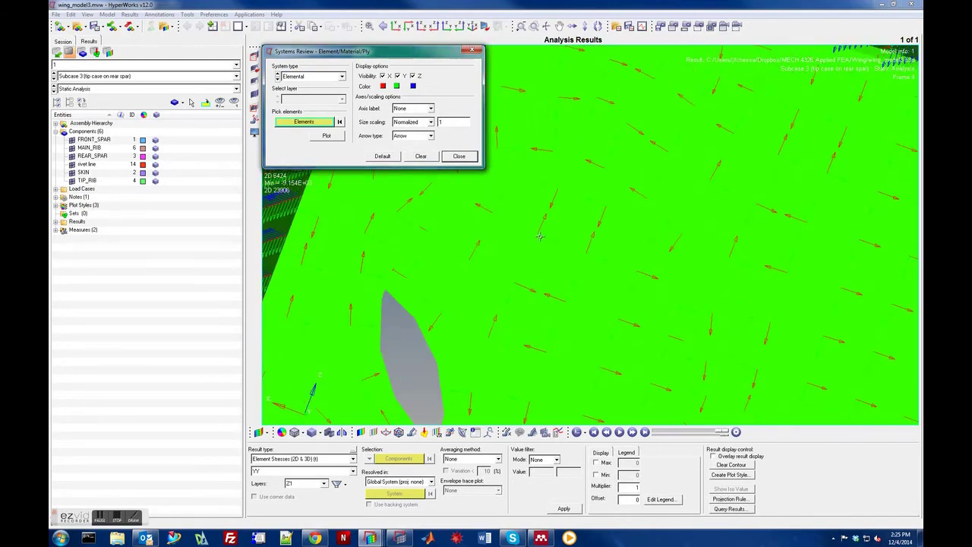
key(Right)
key(Right)
key(Right)
key(Right)
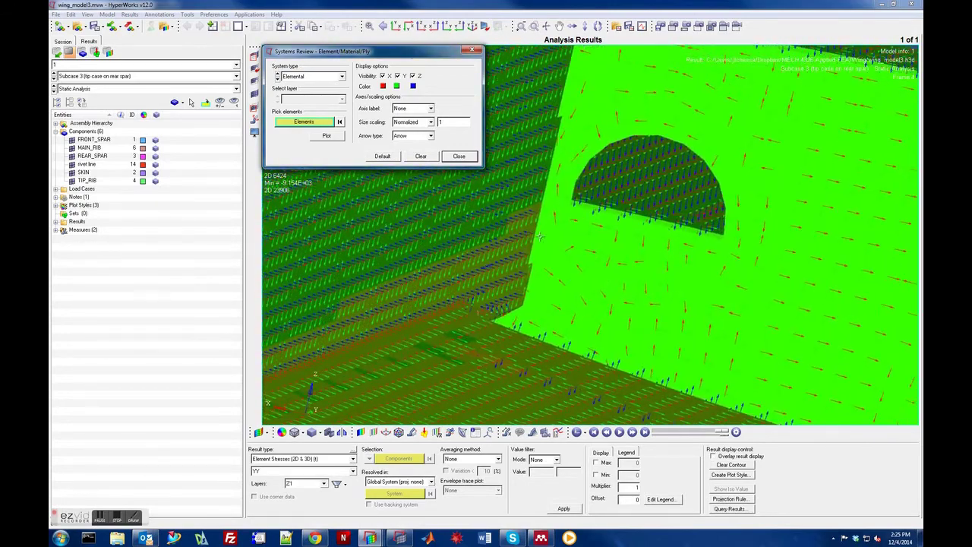
key(Right)
key(Right)
key(Right)
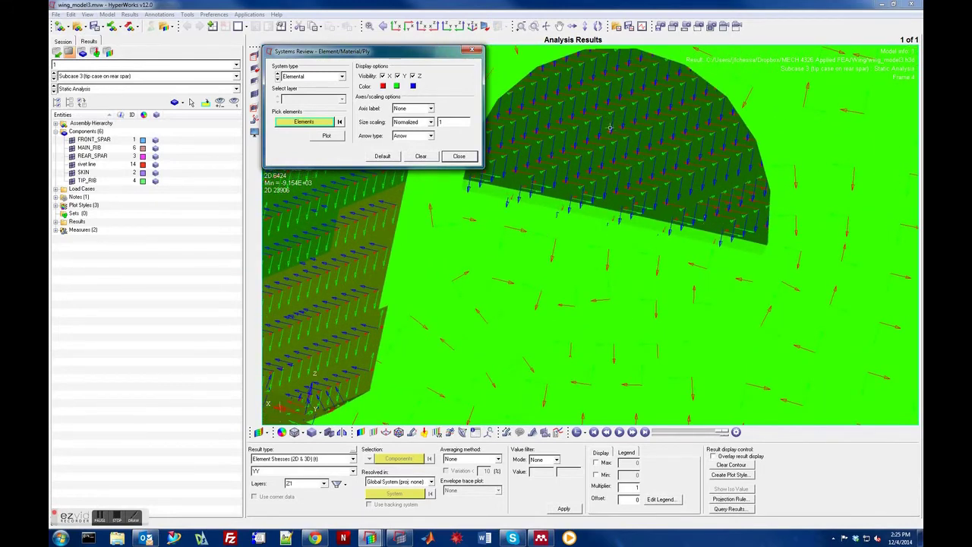
key(Right)
key(Right)
key(Right)
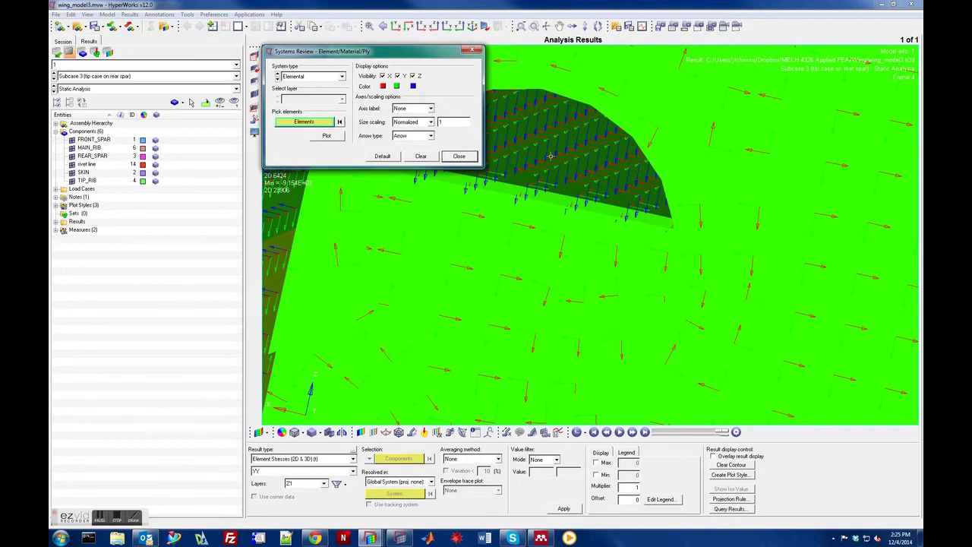
scroll(551, 156, down, 10)
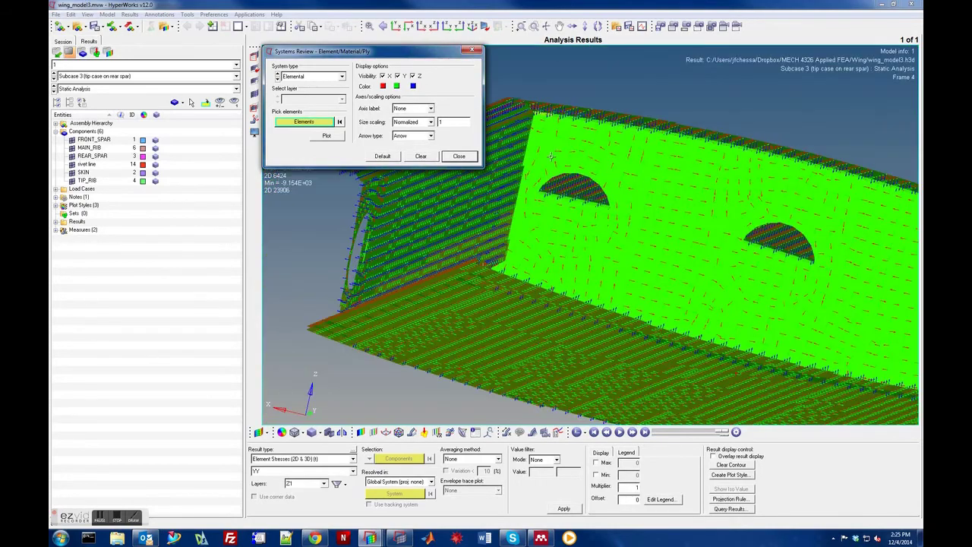
scroll(551, 156, up, 10)
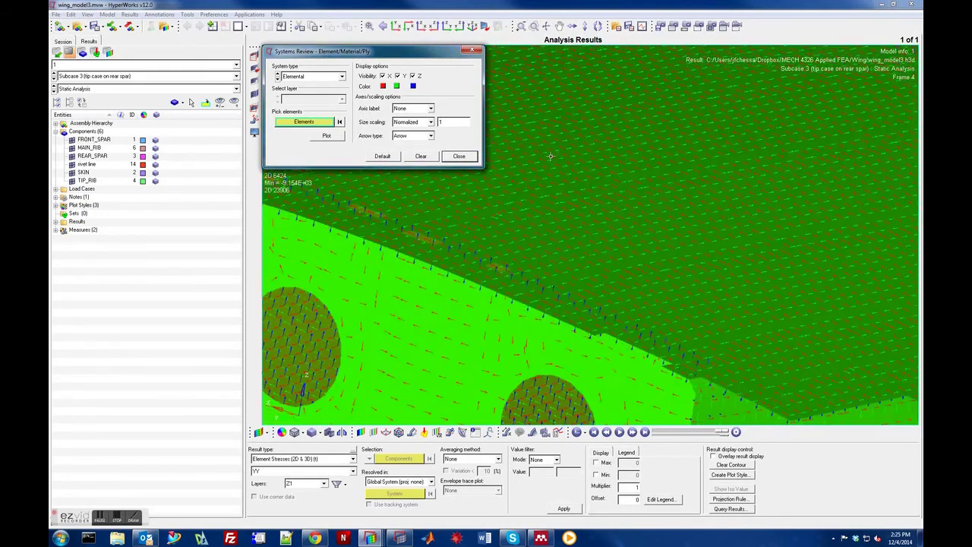
scroll(550, 156, up, 5)
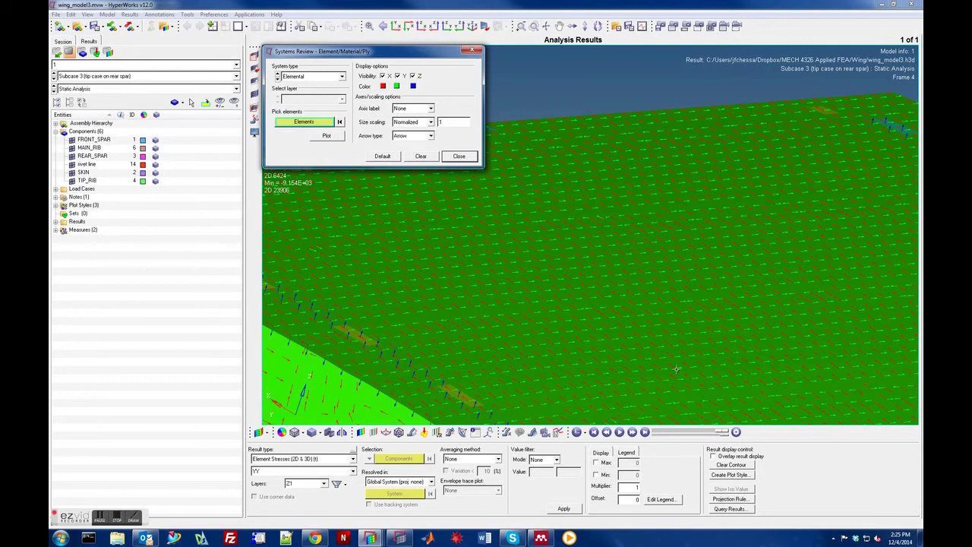
Close the systems review and apply the global YY element stress contour for layer Z2
click(456, 157)
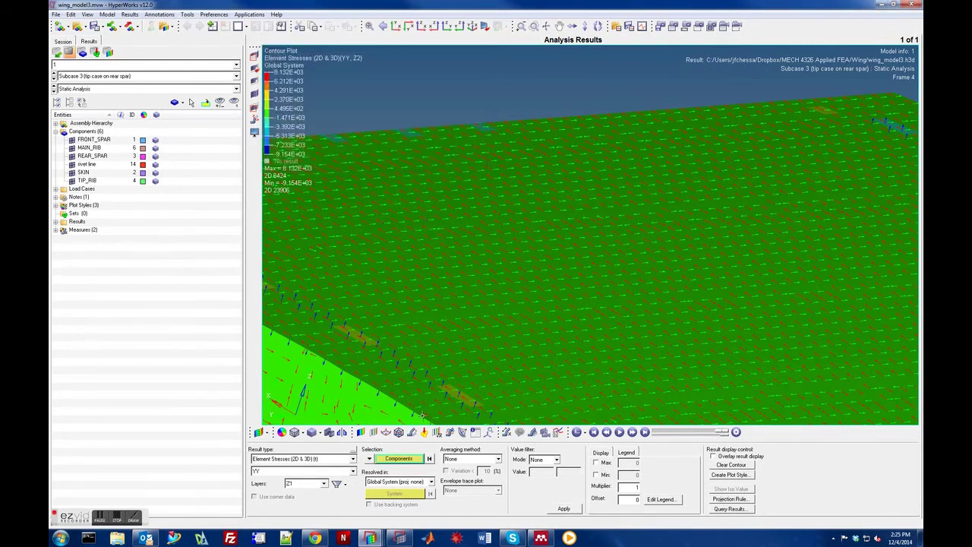
click(323, 483)
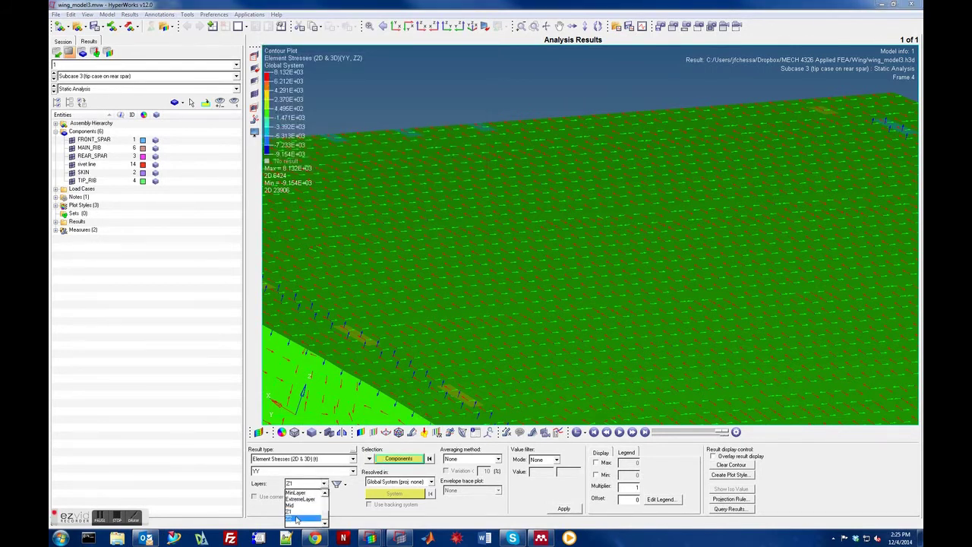
click(300, 517)
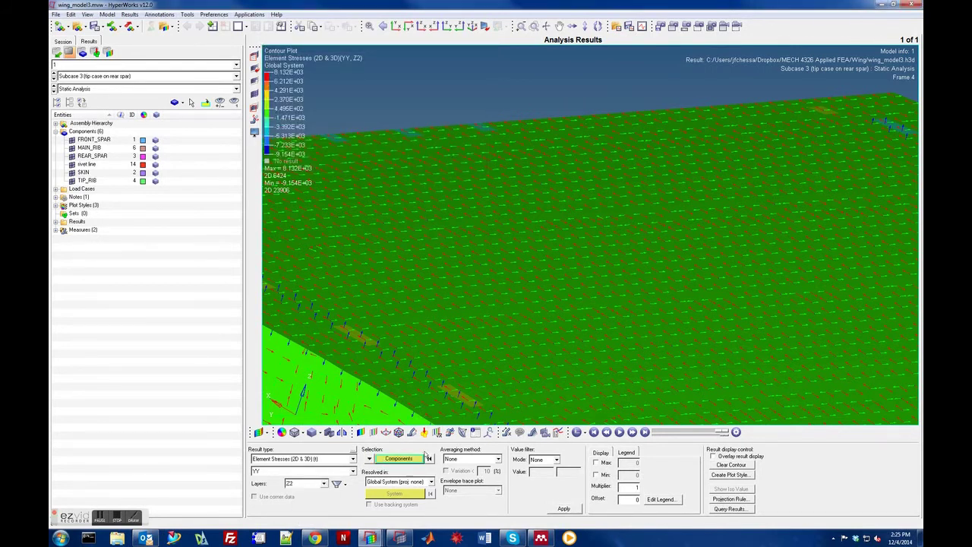
click(563, 509)
Switch off the Y axis in the systems review, clear the plotted element systems and close the review
click(488, 432)
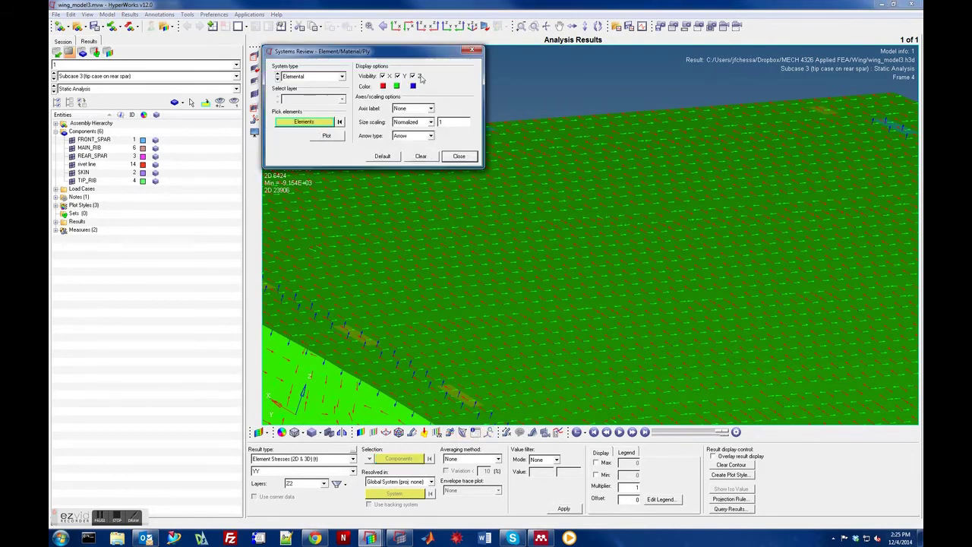
click(398, 76)
click(421, 157)
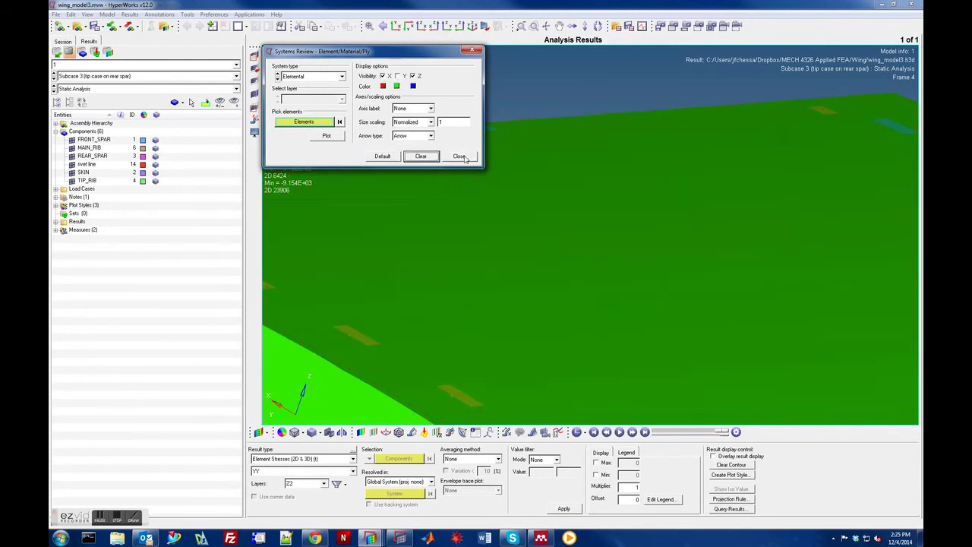
click(458, 155)
Contour the XX element stresses of layer Z2 on the bay, resolved in the Elemental System
scroll(480, 274, down, 10)
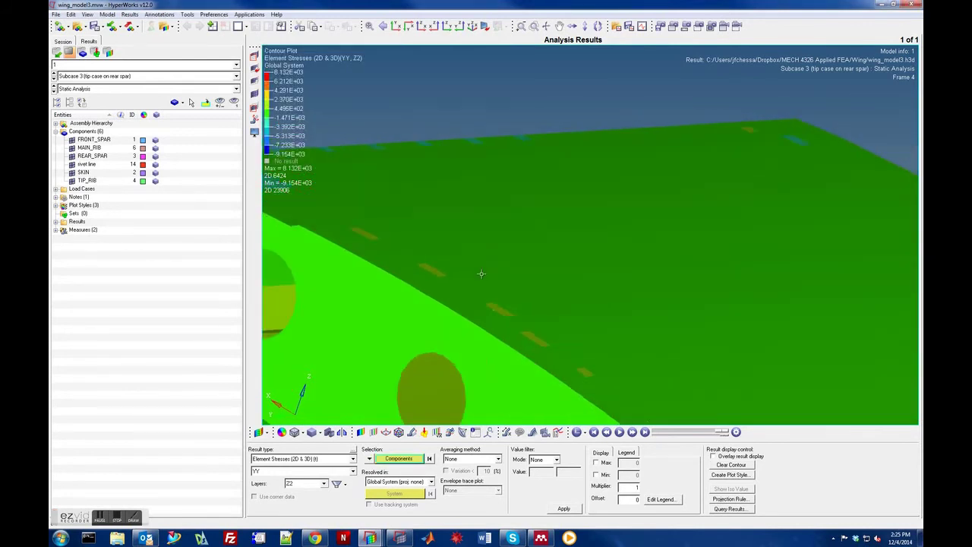
scroll(480, 273, up, 3)
scroll(480, 273, up, 6)
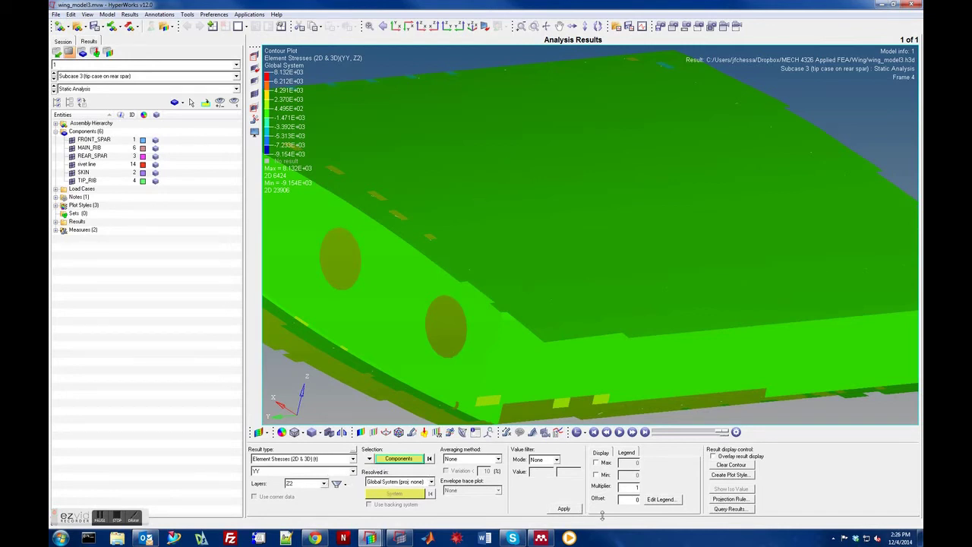
click(566, 509)
click(352, 471)
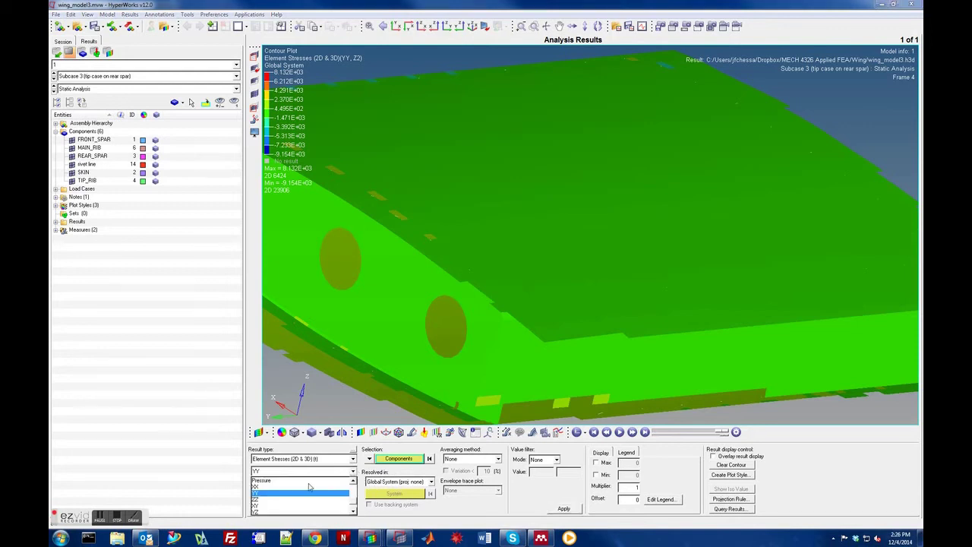
click(261, 487)
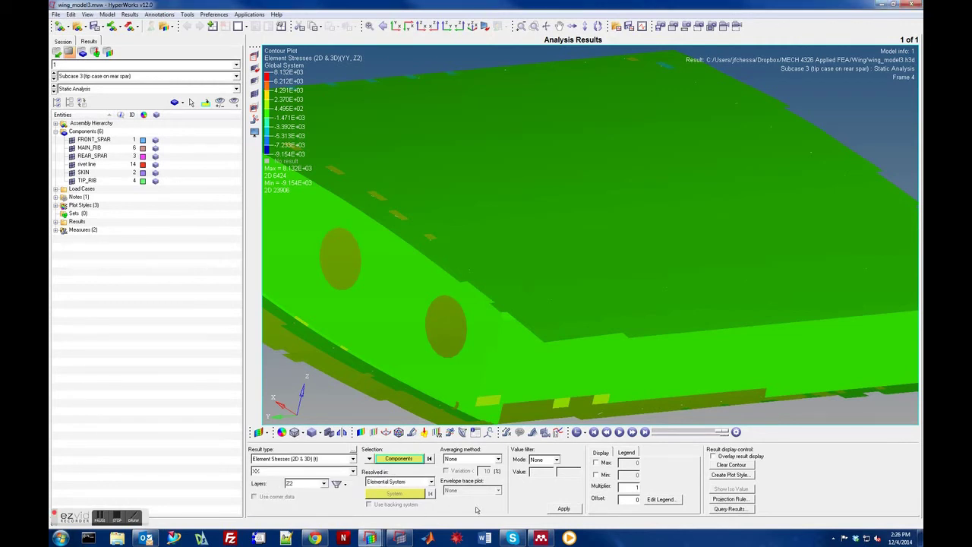
click(563, 509)
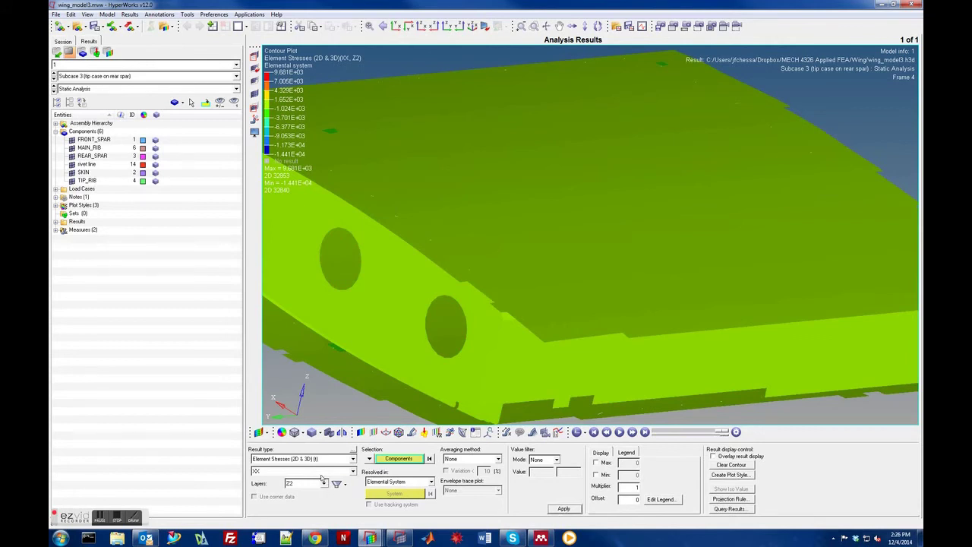
Contour the XY element stresses of layer Z2, resolved in the Elemental System
click(322, 471)
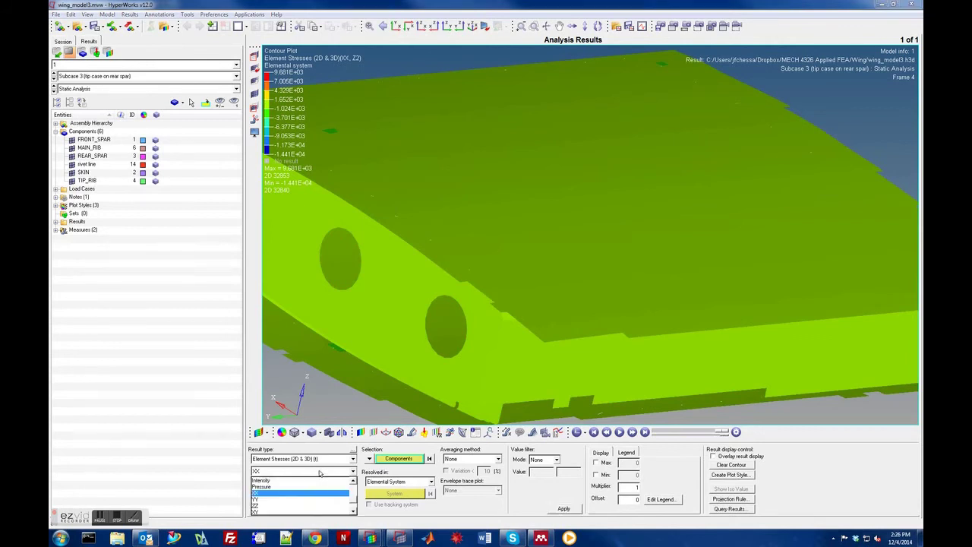
click(260, 512)
click(562, 509)
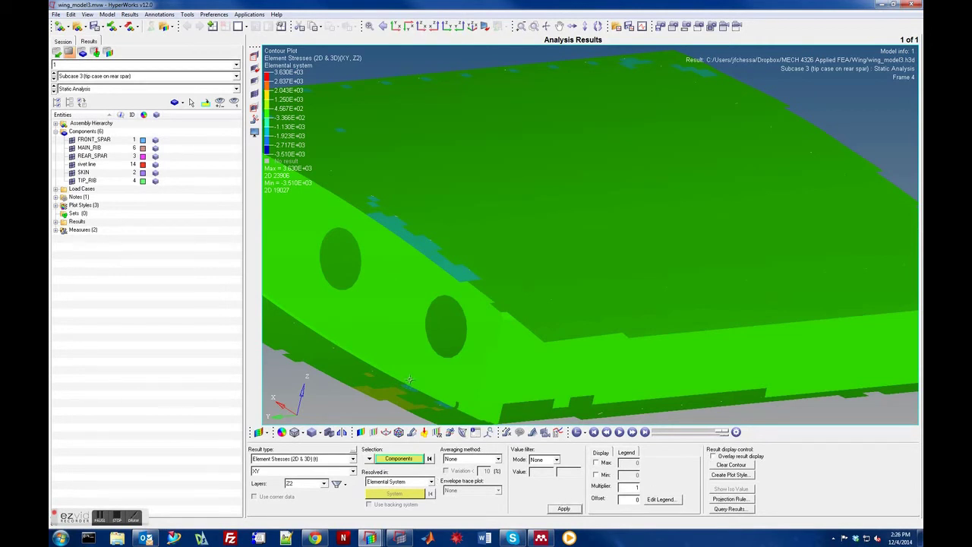
Examine the XY shear stress distribution over the whole isolated bay, including its skin, ribs and spar
scroll(409, 379, down, 5)
scroll(409, 380, up, 4)
scroll(409, 379, down, 3)
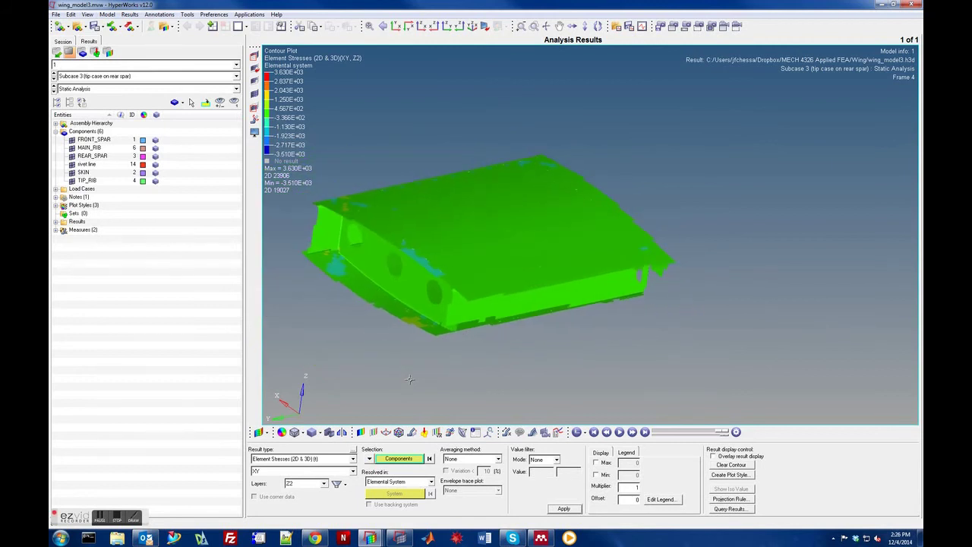
key(Down)
key(Down)
key(Down)
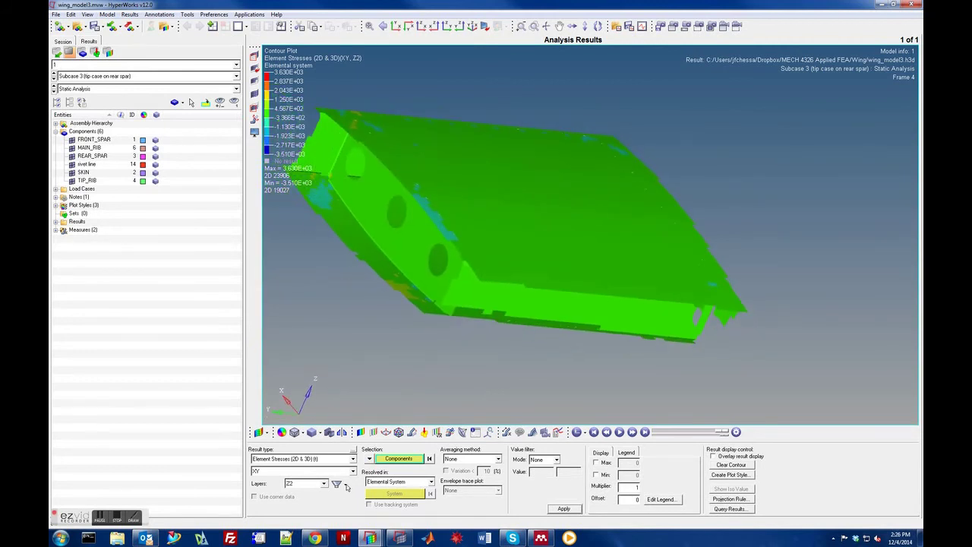
Set up an element query that also reports the contoured element stresses and the coordinate system they are resolved in
click(353, 460)
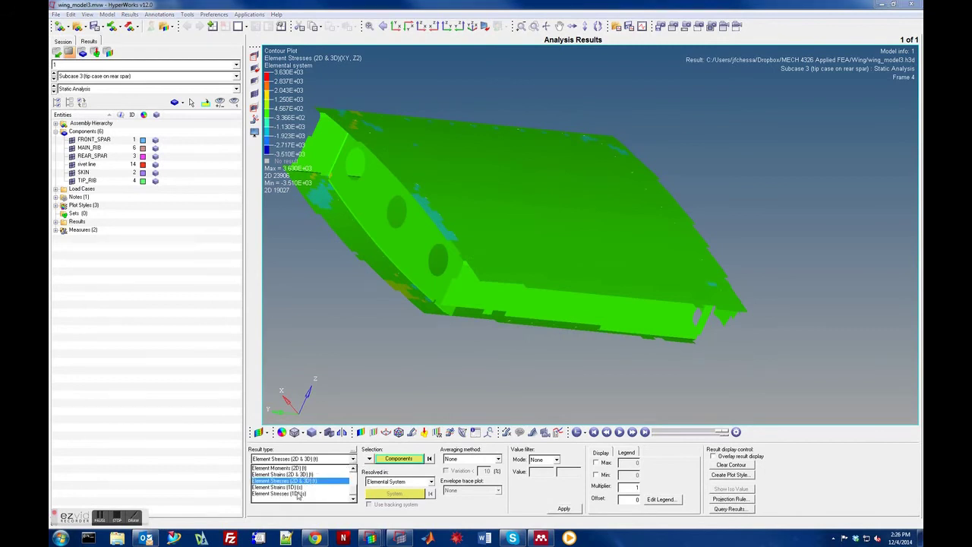
click(352, 317)
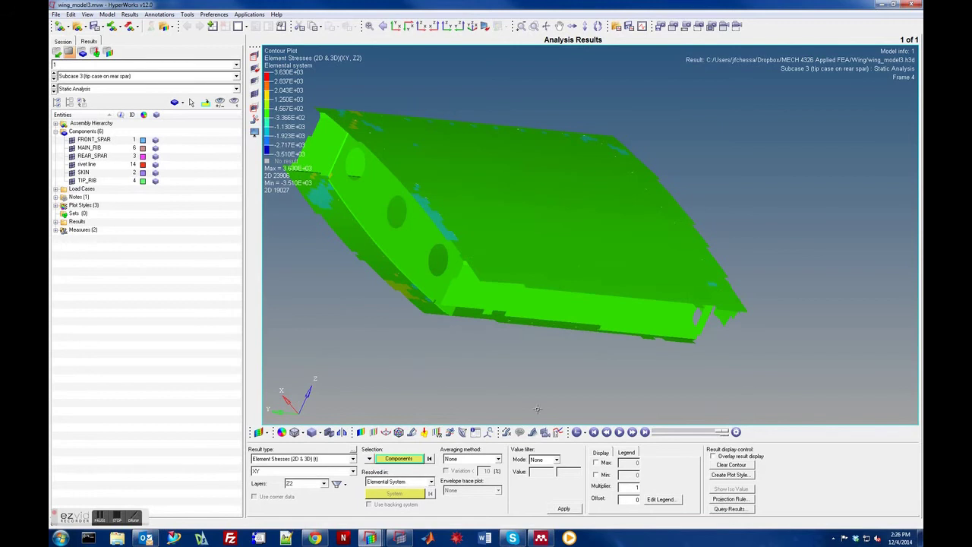
click(464, 433)
click(474, 433)
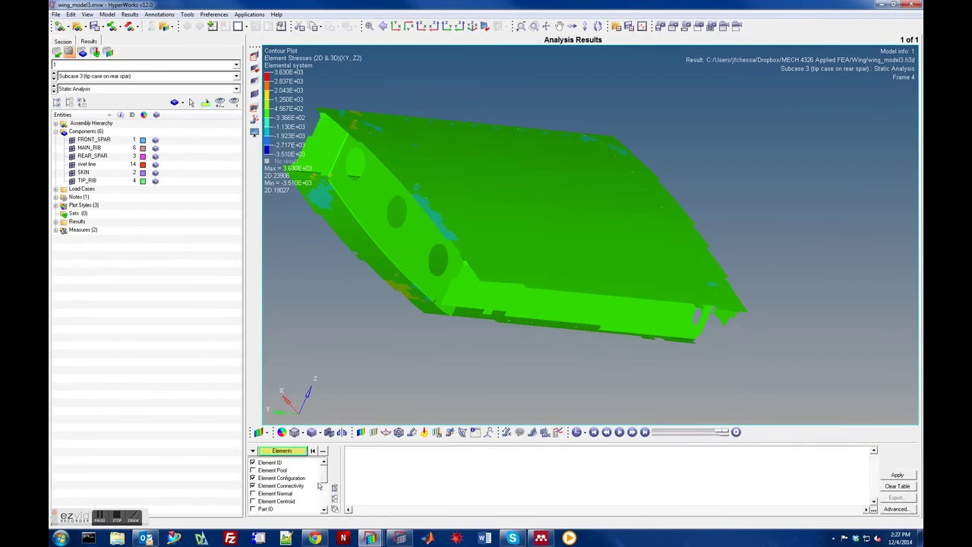
scroll(324, 483, down, 1)
scroll(326, 490, down, 4)
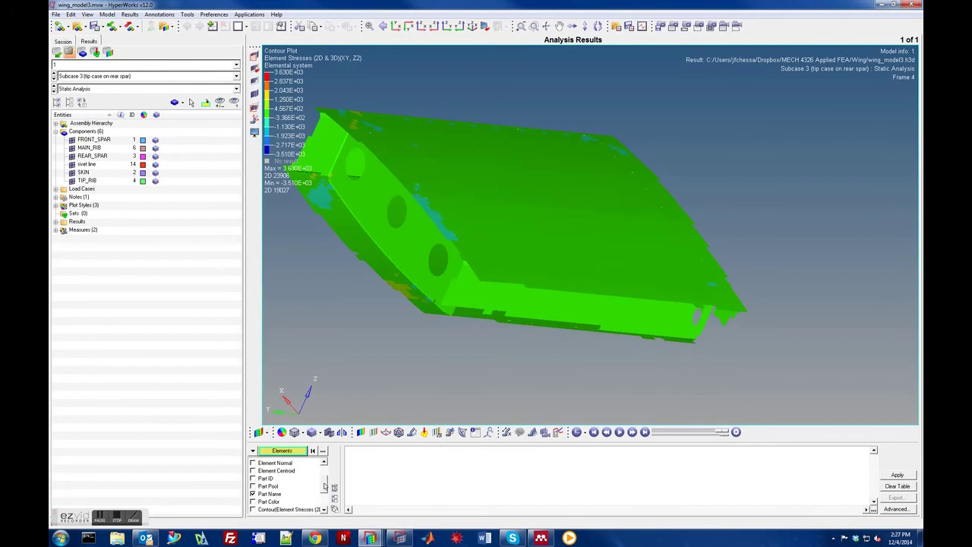
scroll(328, 494, up, 4)
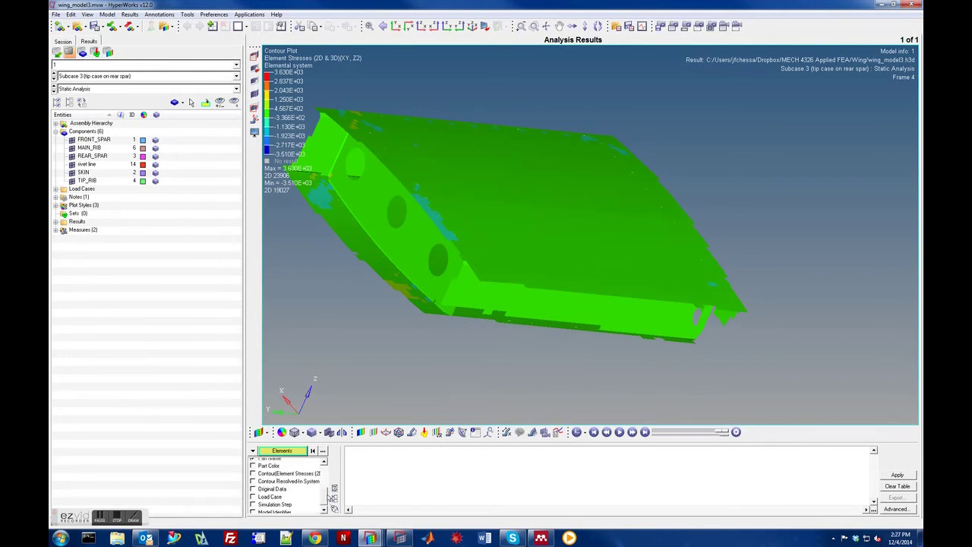
scroll(324, 484, up, 1)
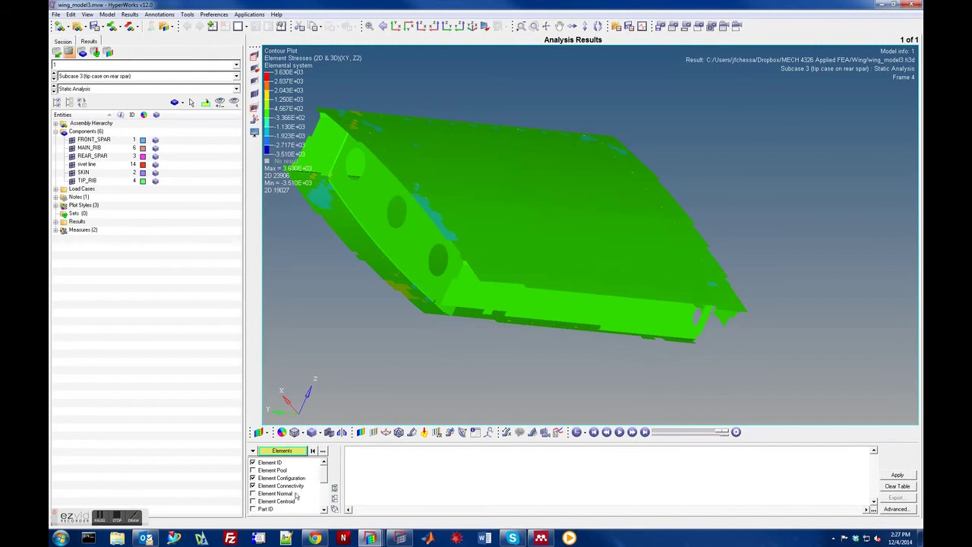
scroll(318, 476, down, 3)
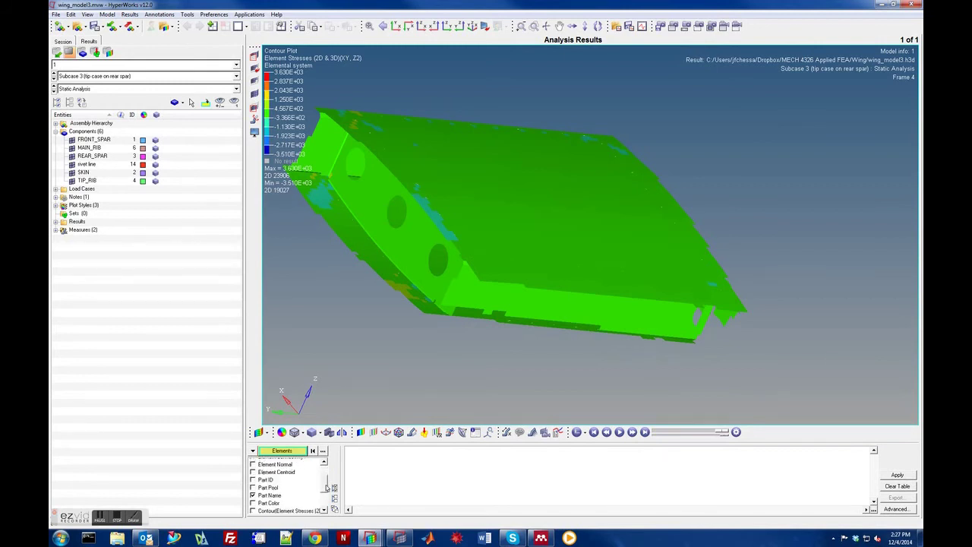
scroll(332, 498, down, 1)
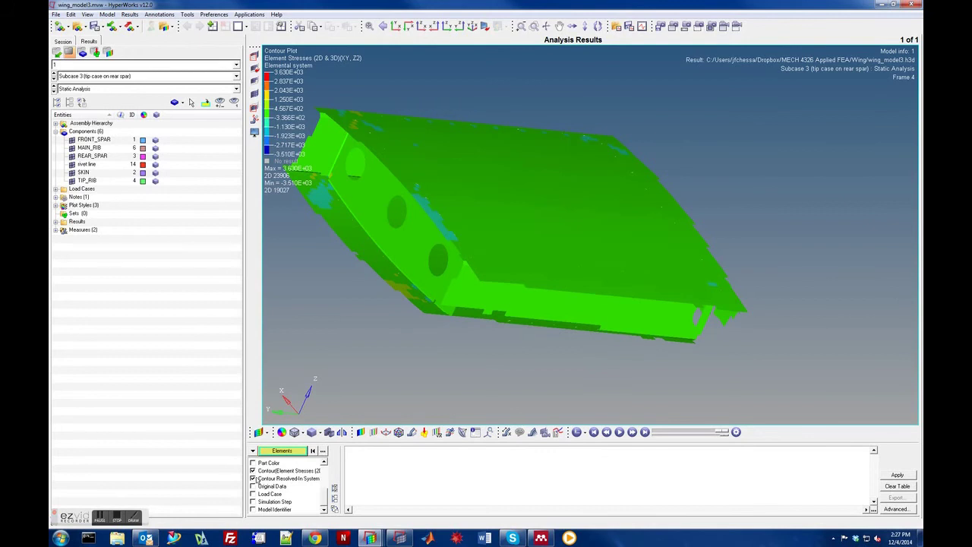
Query the stresses of six neighbouring elements in the middle of the bay's skin
click(510, 188)
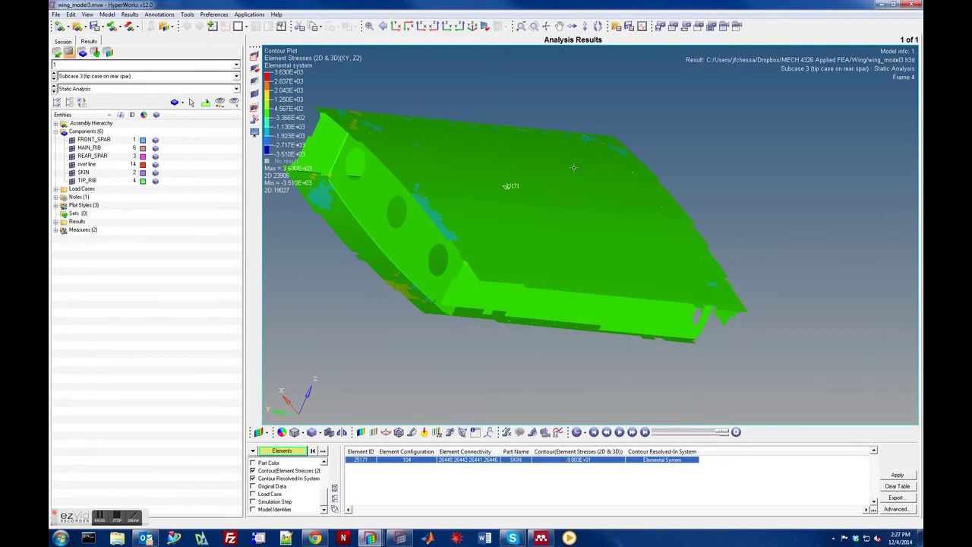
click(512, 195)
click(518, 200)
click(528, 192)
click(536, 196)
click(532, 205)
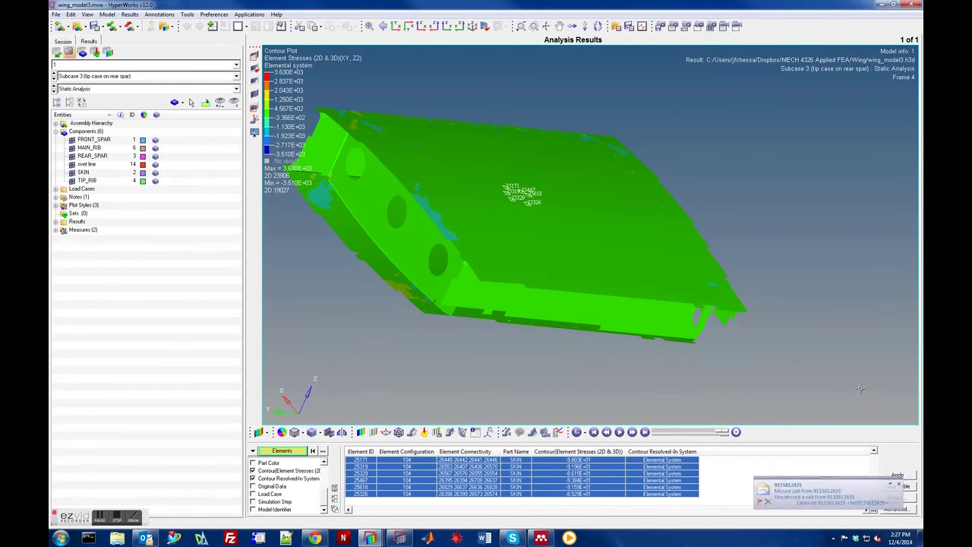
click(899, 486)
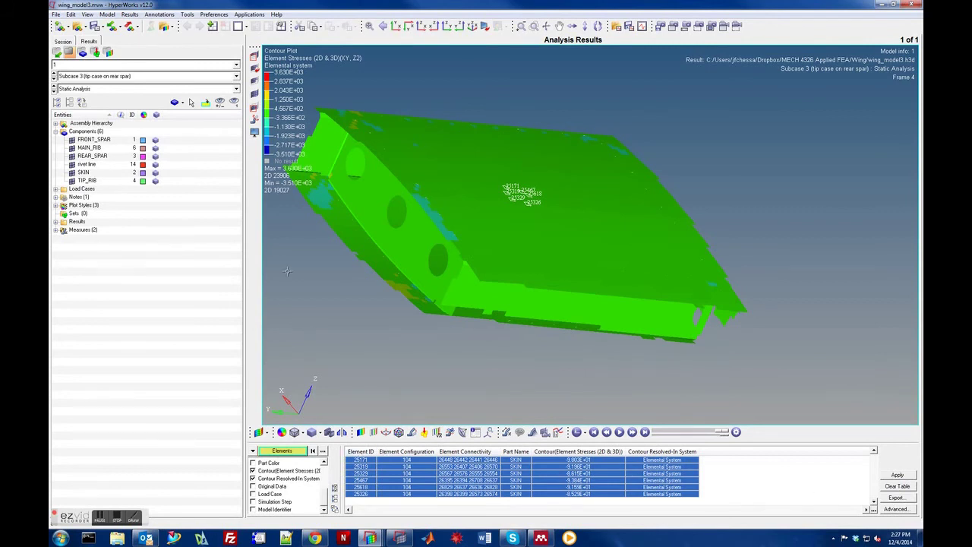
Contour the CBAR/CBEAM Axial Stress of the 1D element stresses
click(253, 95)
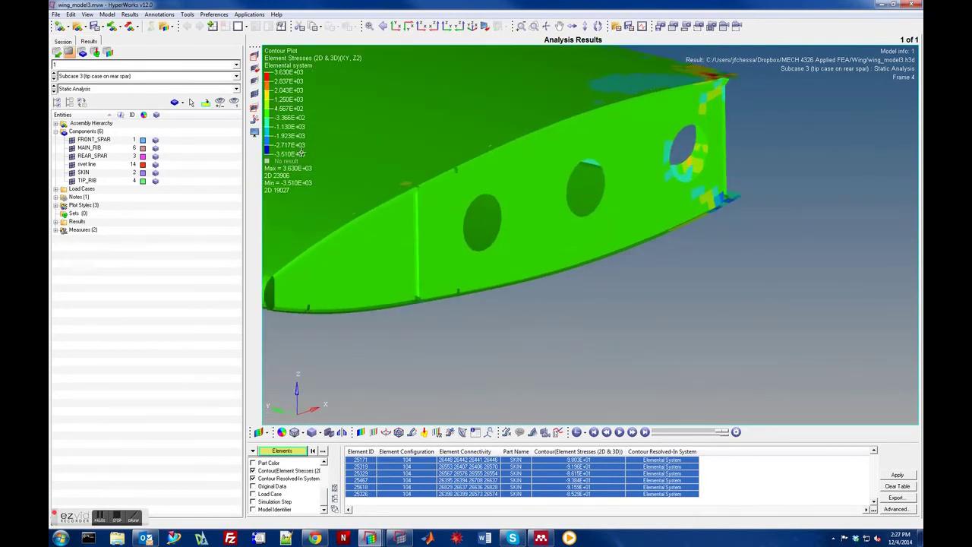
click(361, 431)
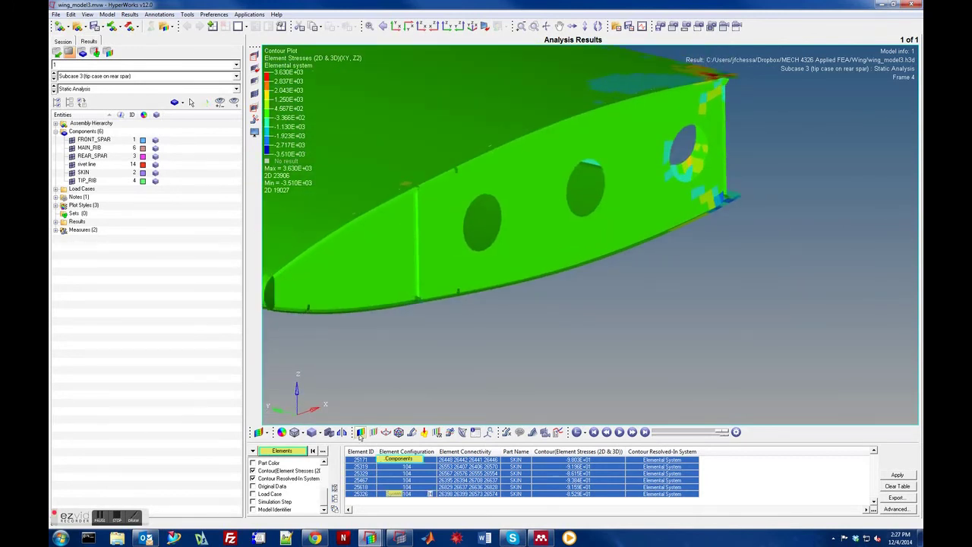
click(299, 461)
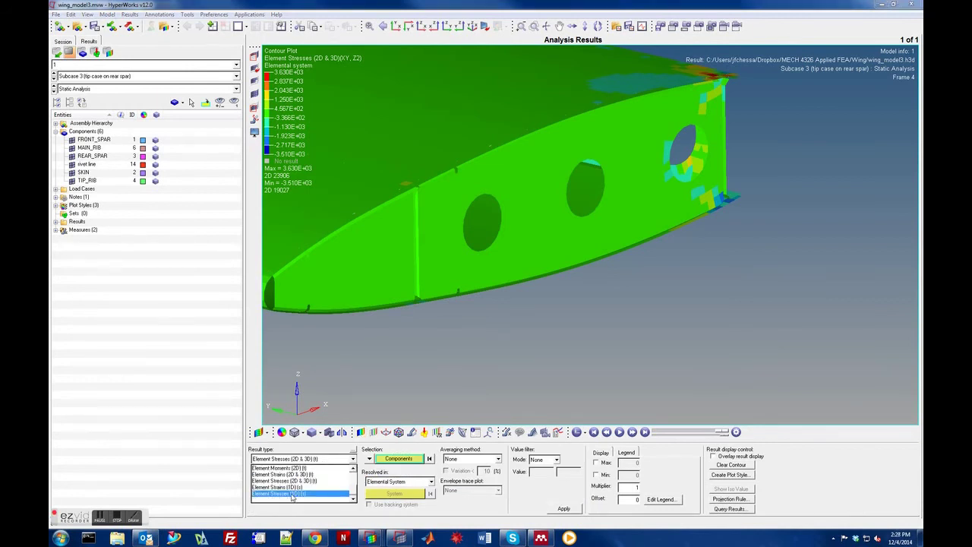
click(292, 494)
click(278, 472)
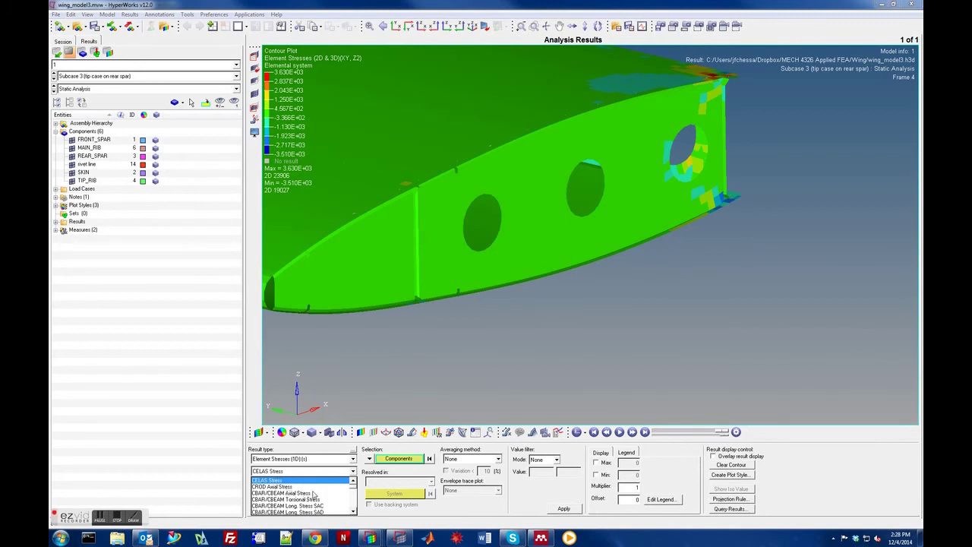
click(302, 494)
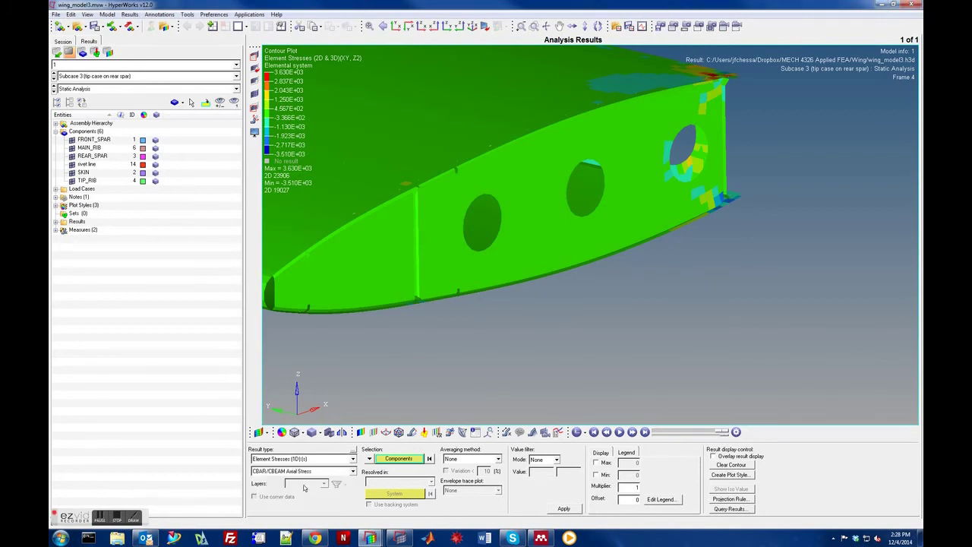
click(565, 511)
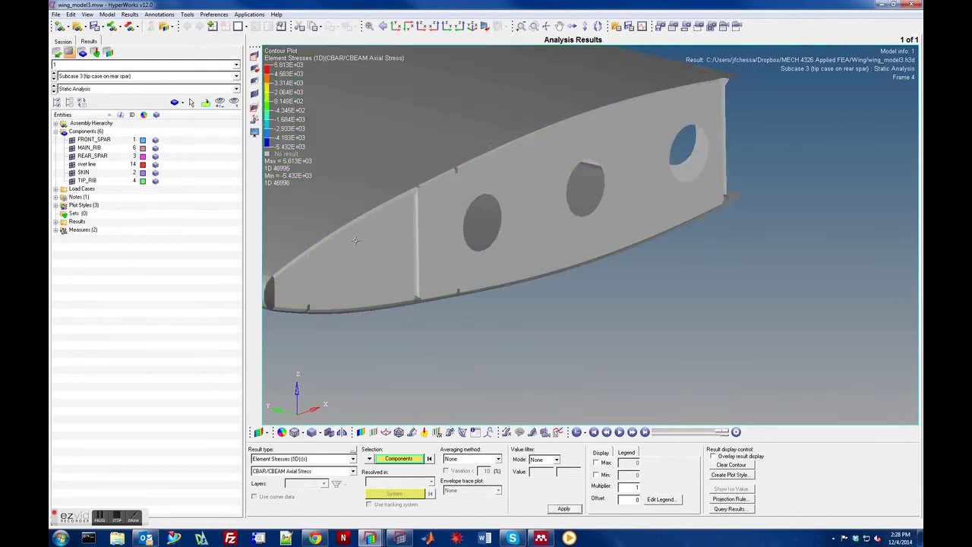
Hide the SKIN and TIP_RIB components and contour the CBAR/CBEAM Torsional Stress
click(73, 179)
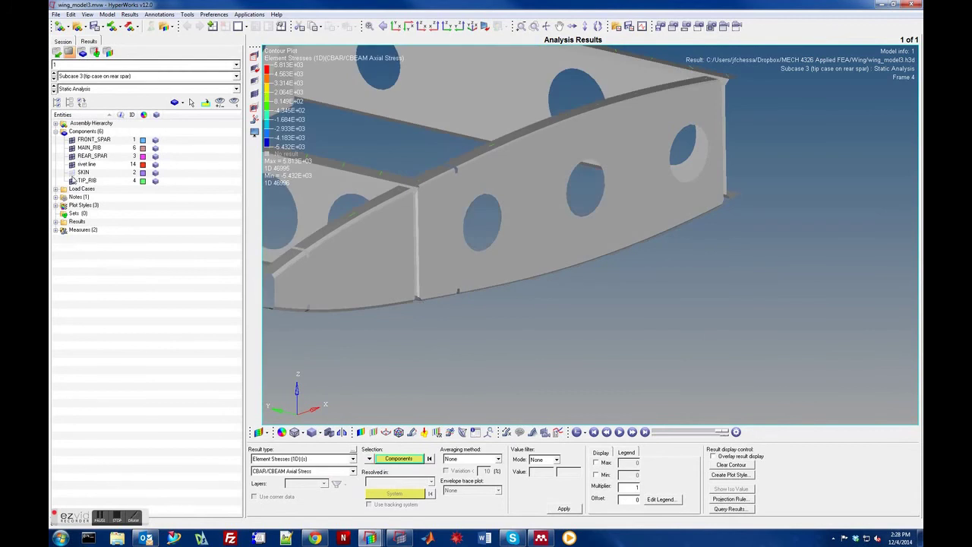
click(73, 185)
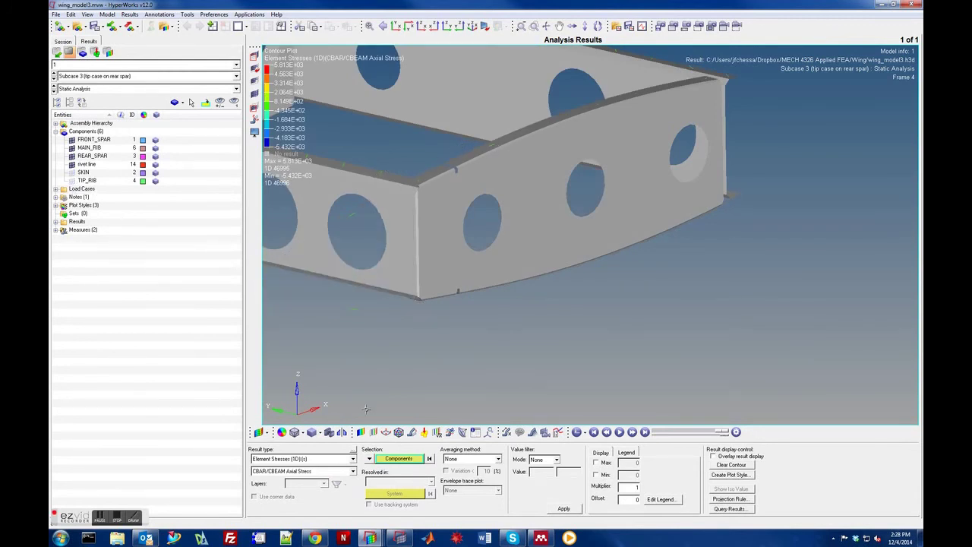
click(321, 472)
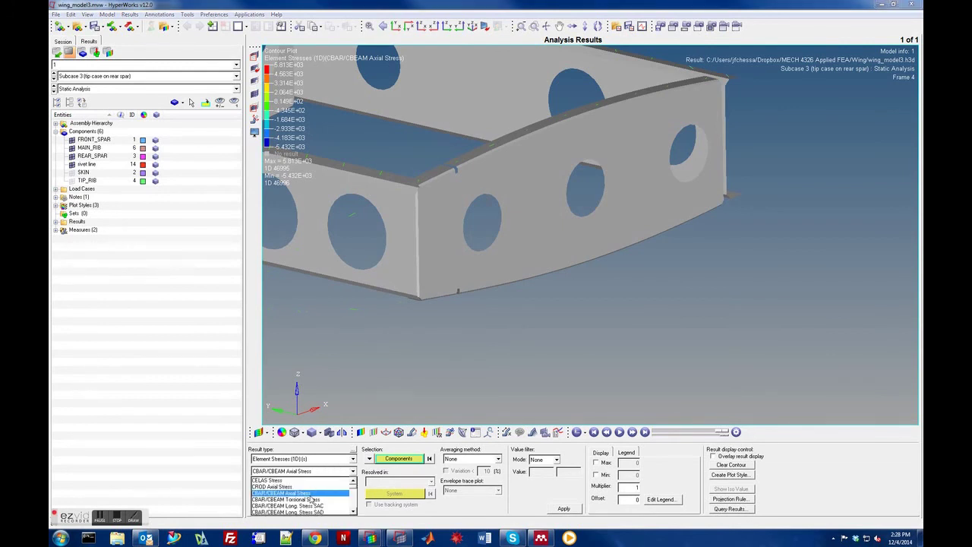
click(353, 513)
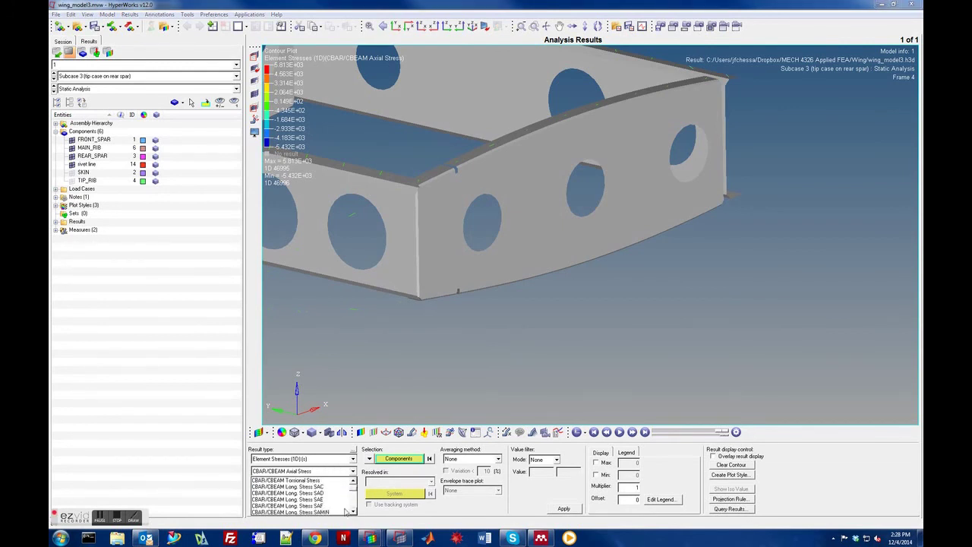
click(296, 481)
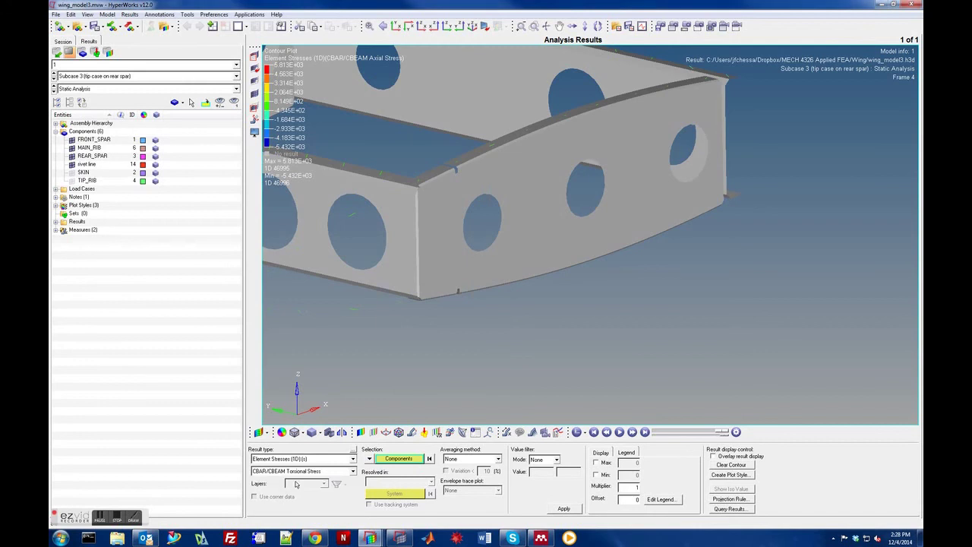
click(563, 509)
Contour the 1D element stress component CBAR/CBEAM Long. Stress SAC
click(353, 473)
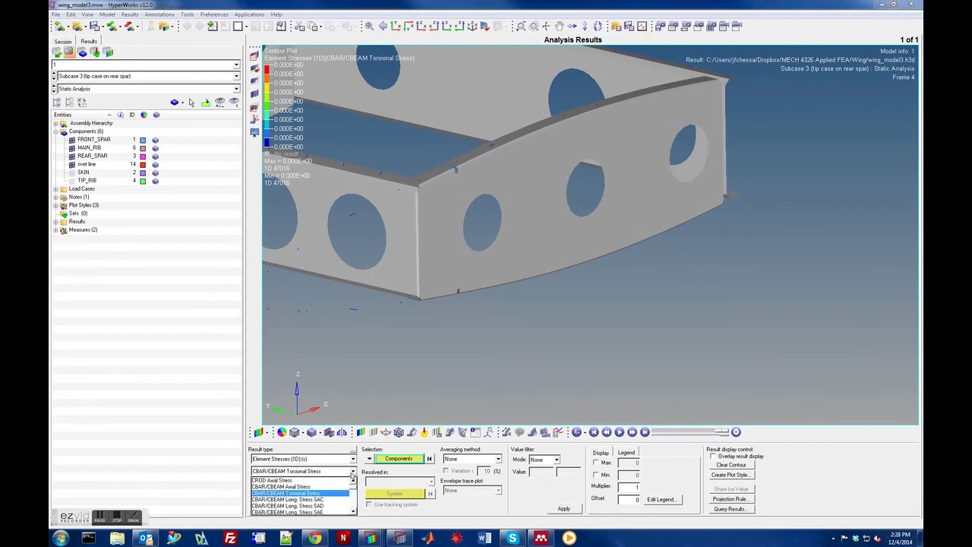
click(322, 505)
click(563, 509)
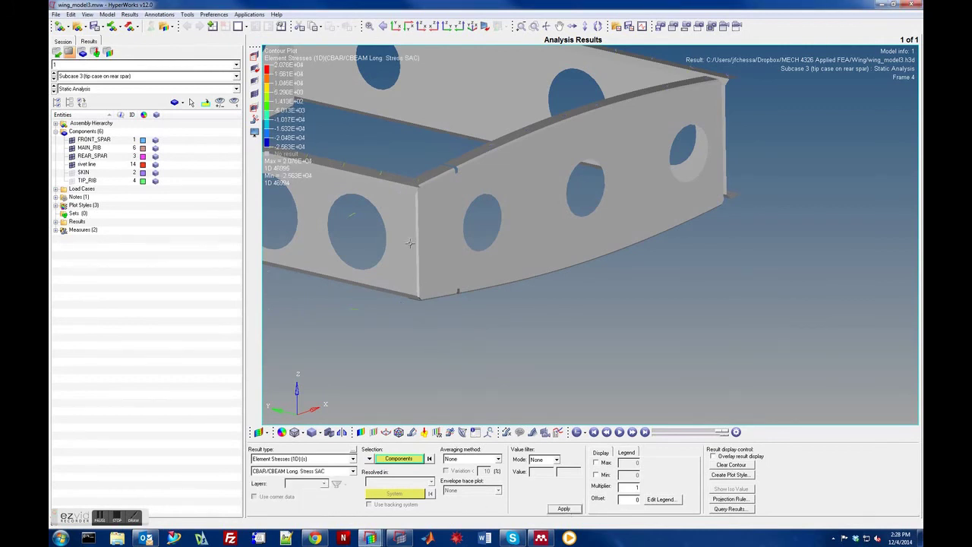
Look through the stress components available for 1D elements, including the remaining CBAR/CBEAM longitudinal stresses
click(352, 471)
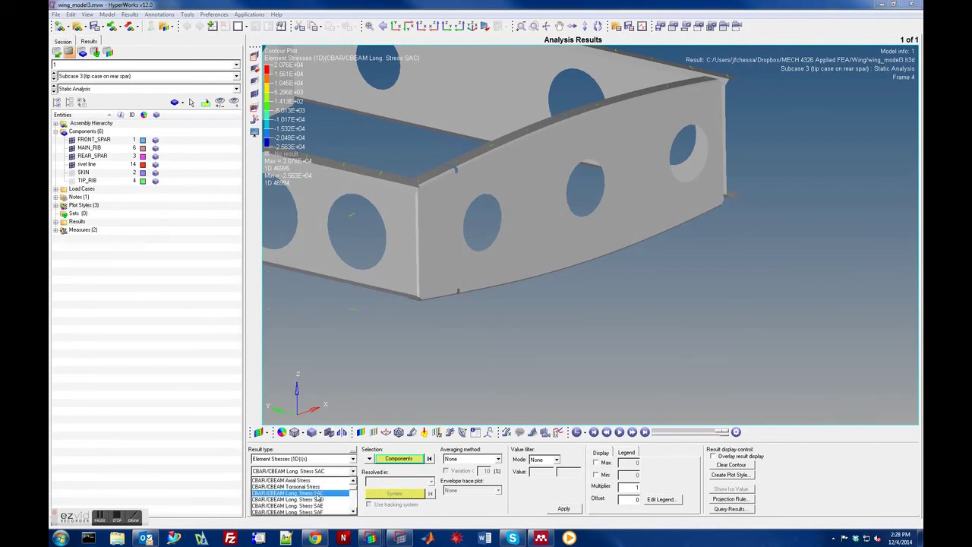
scroll(344, 515, down, 1)
click(353, 511)
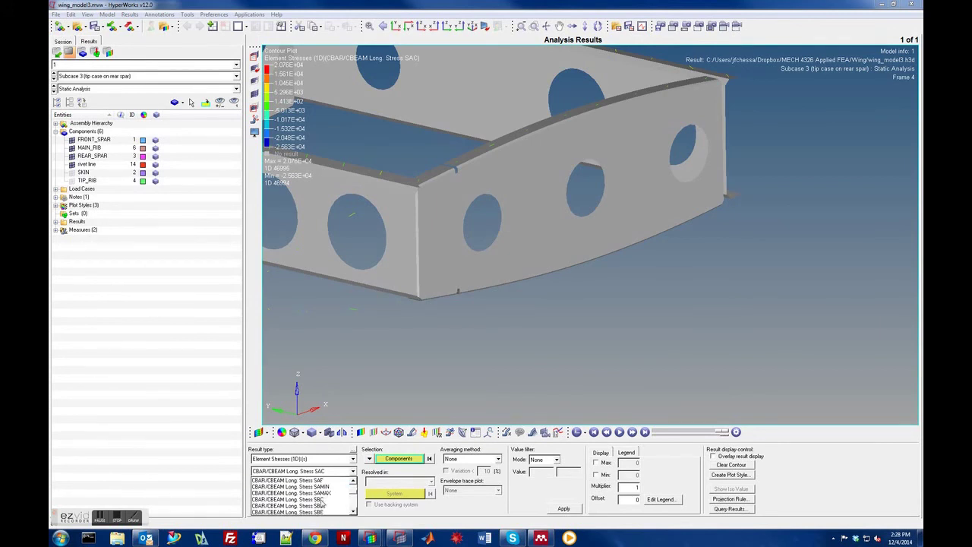
click(352, 511)
click(352, 511)
click(352, 480)
click(352, 481)
click(353, 481)
click(353, 481)
Show the TIP_RIB and SKIN components again and fit the whole wing in the view
click(73, 183)
click(72, 182)
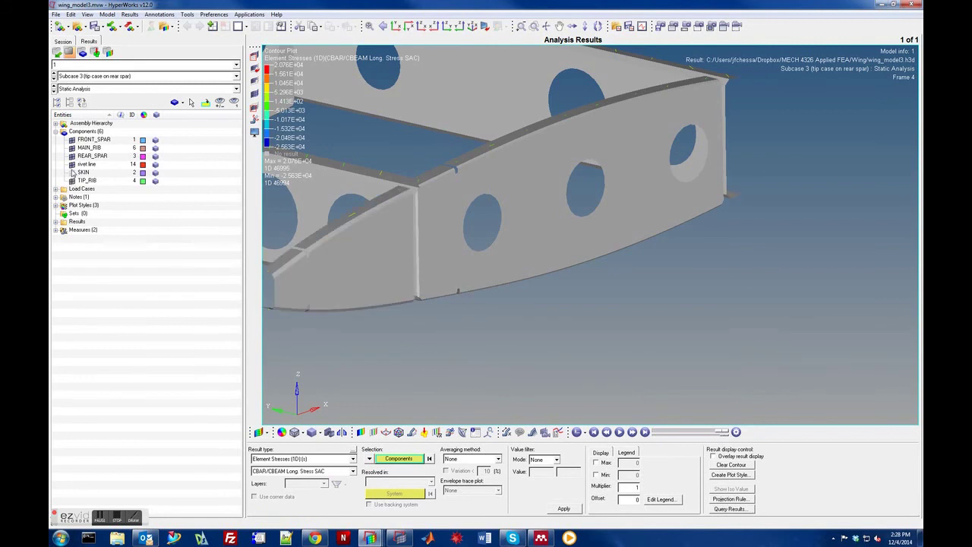
click(73, 173)
key(f)
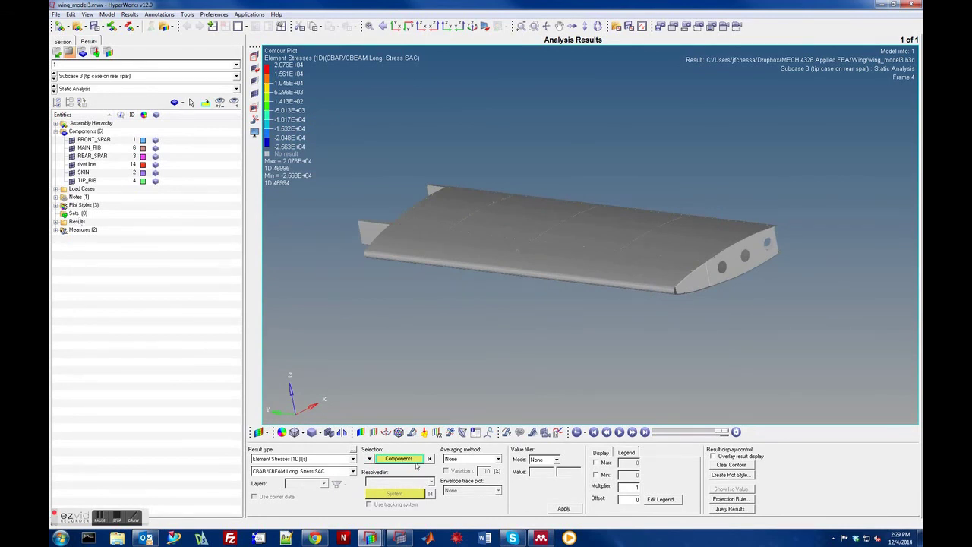
Contour the vonMises 2D and 3D element stresses over the wing, using the Max layer and the Elemental System
click(278, 459)
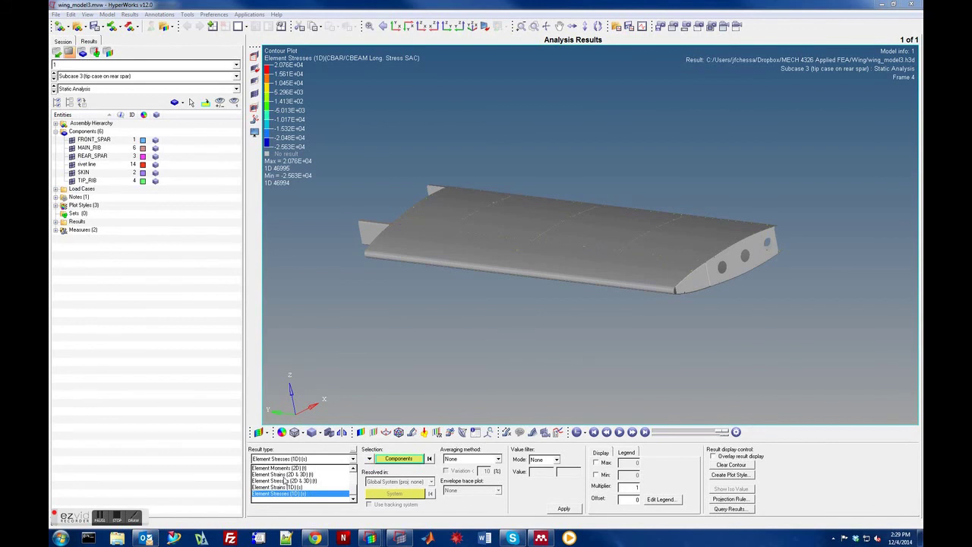
click(281, 480)
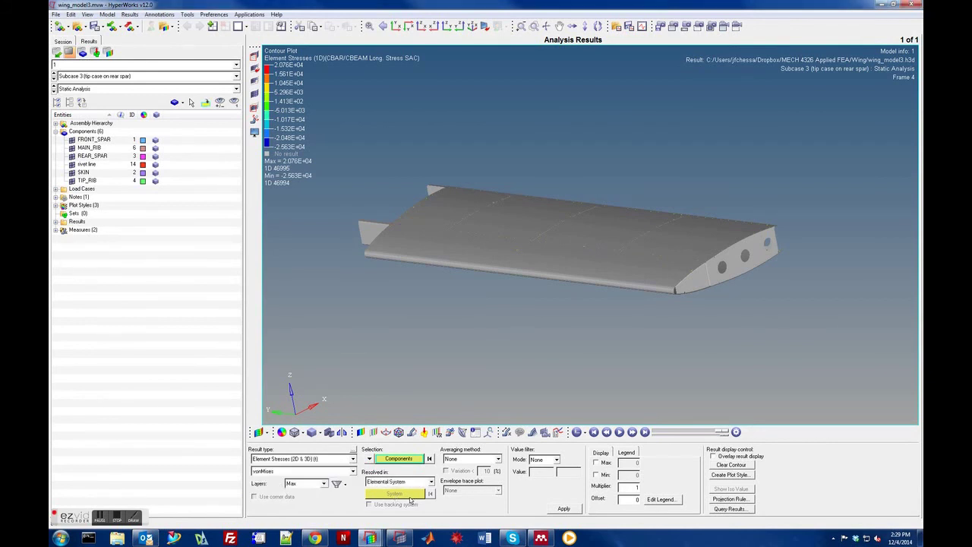
click(563, 509)
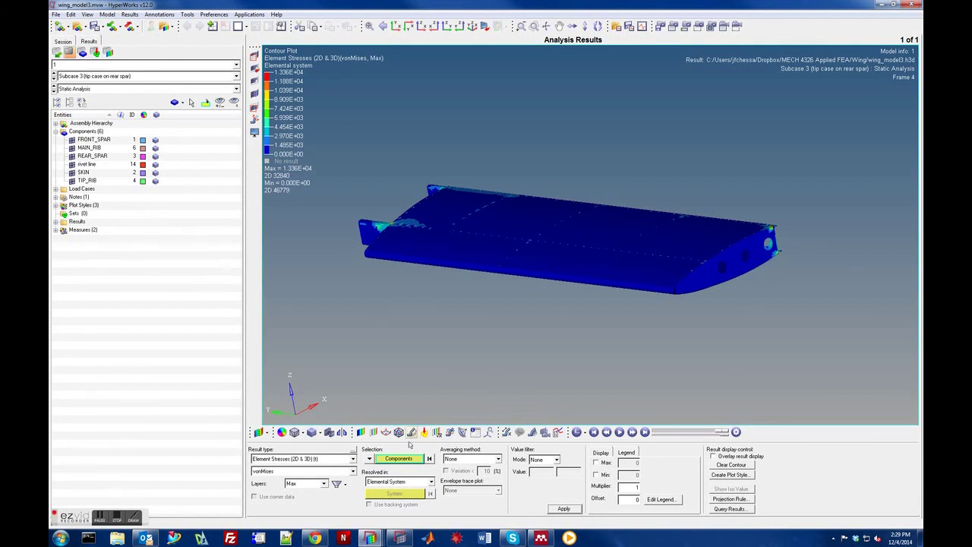
Display the wing's deformed shape with a uniform displacement scale factor of 25, comparing it with a factor of 1
click(411, 438)
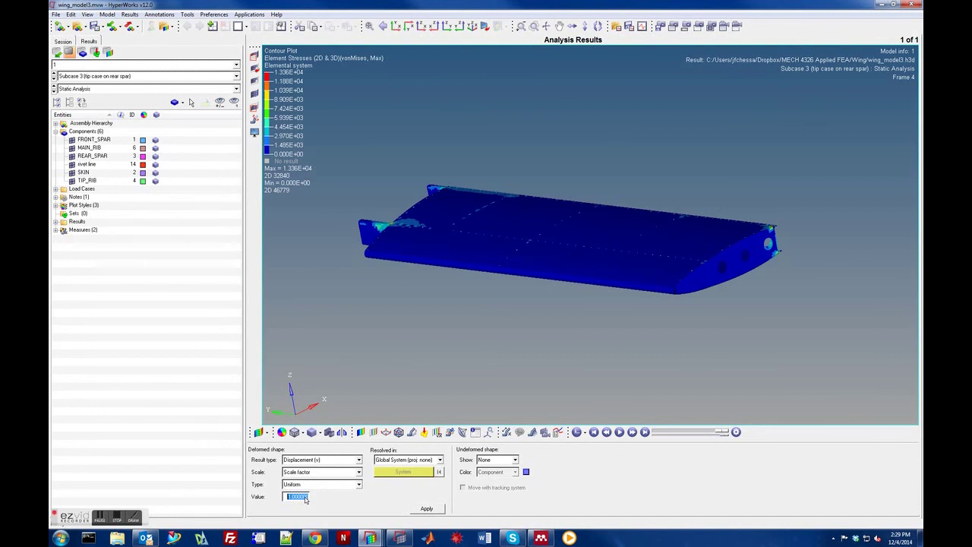
key(BackSpace)
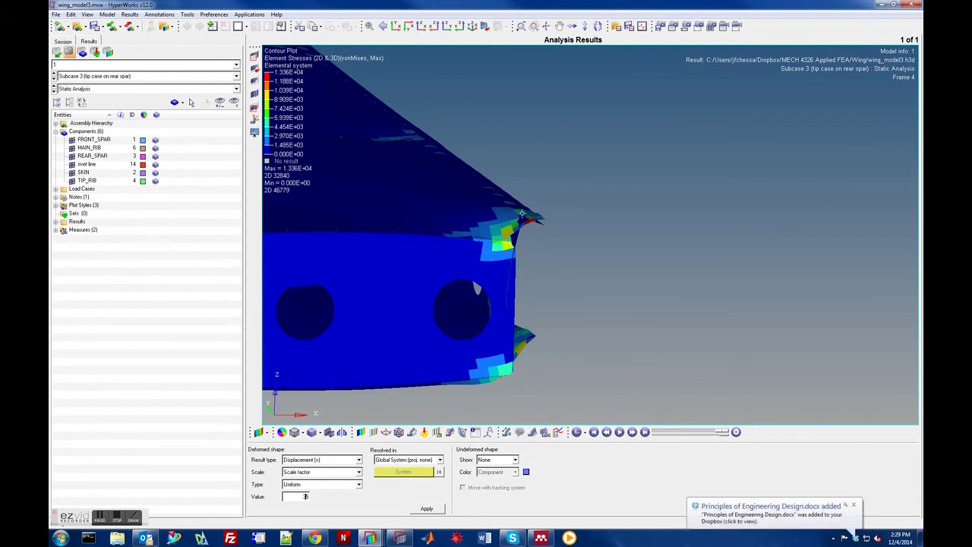
drag(296, 500, 320, 507)
text(1)
key(Return)
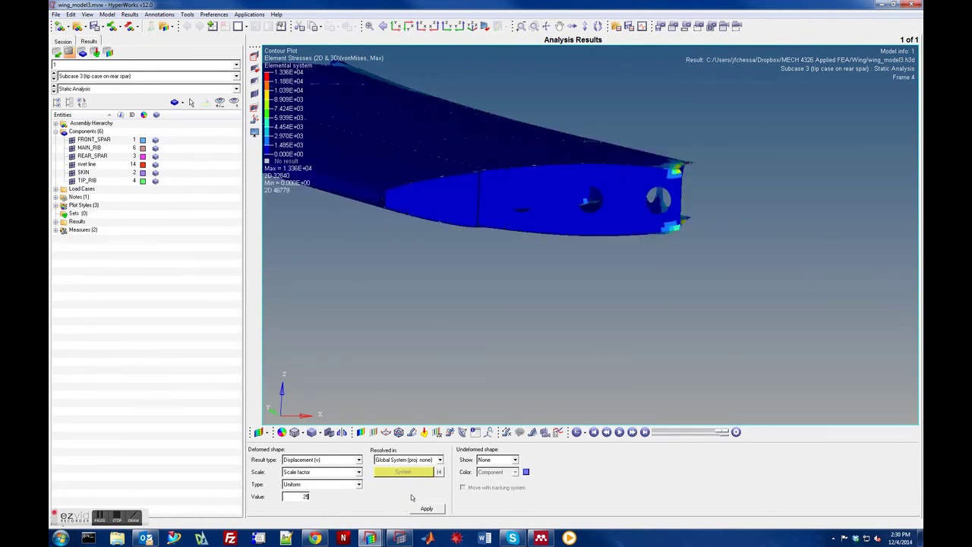
Animate the deformed wing as a cyclic modal animation
click(621, 432)
click(583, 434)
click(608, 460)
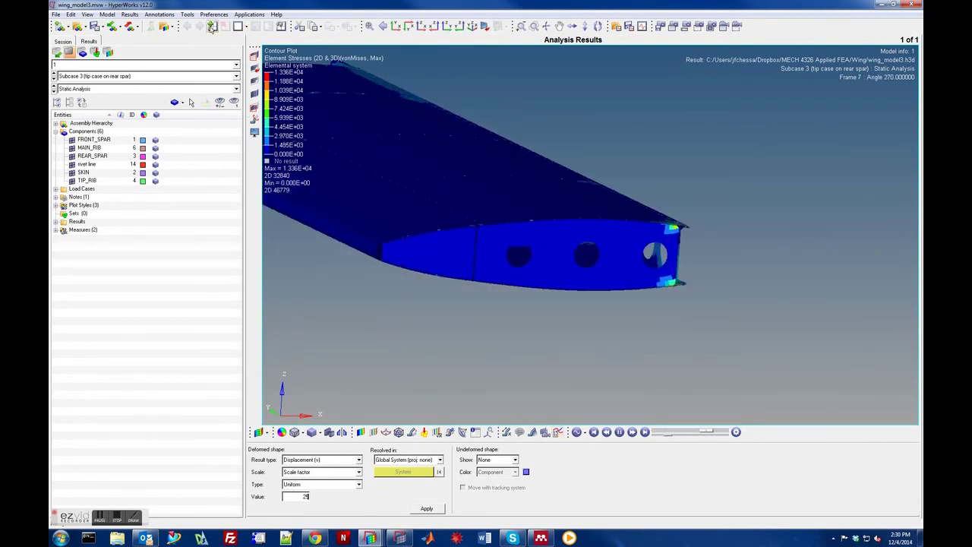
Add a new page and give it a layout of two side-by-side windows
click(213, 26)
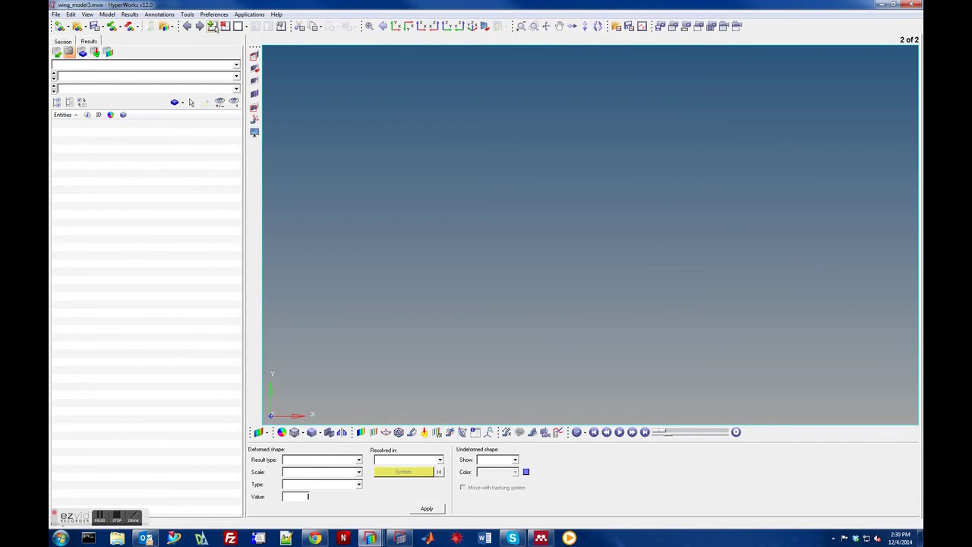
click(245, 28)
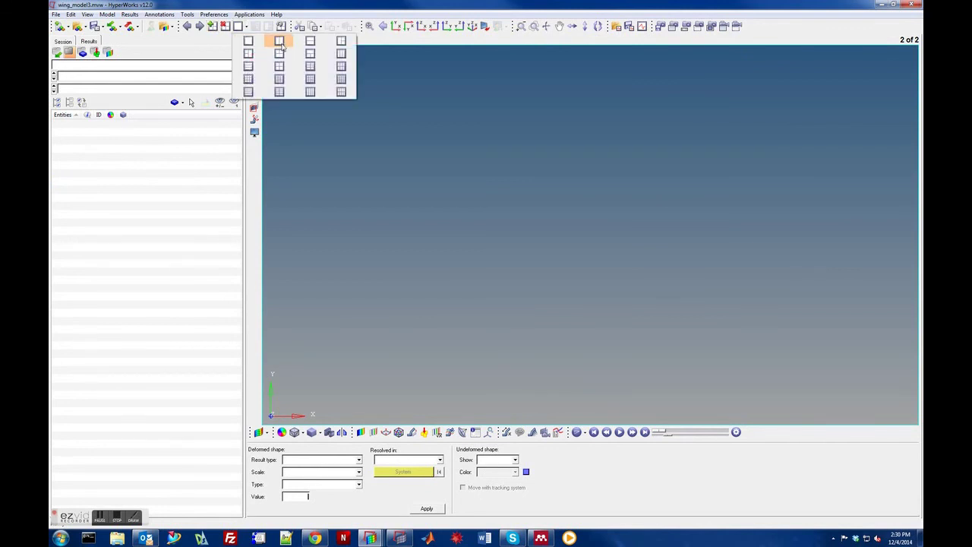
click(281, 44)
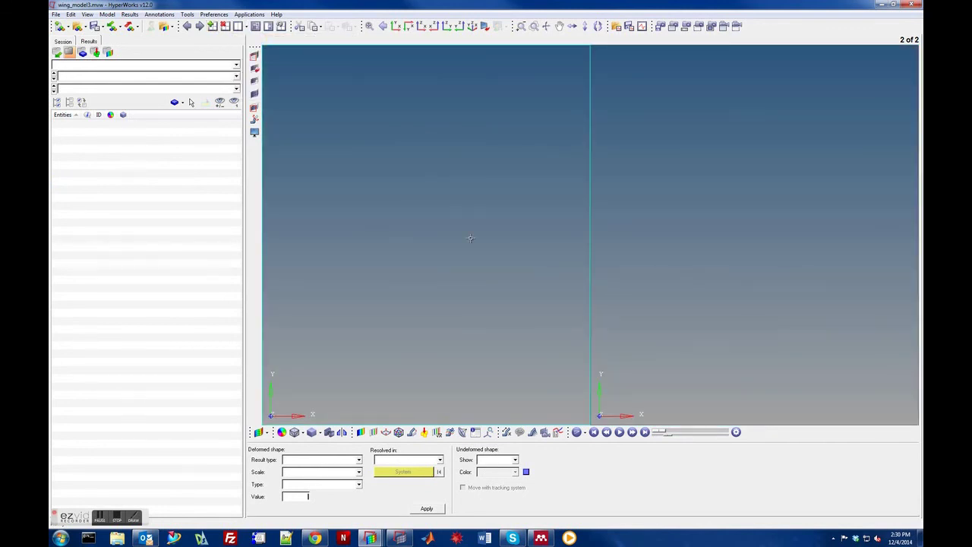